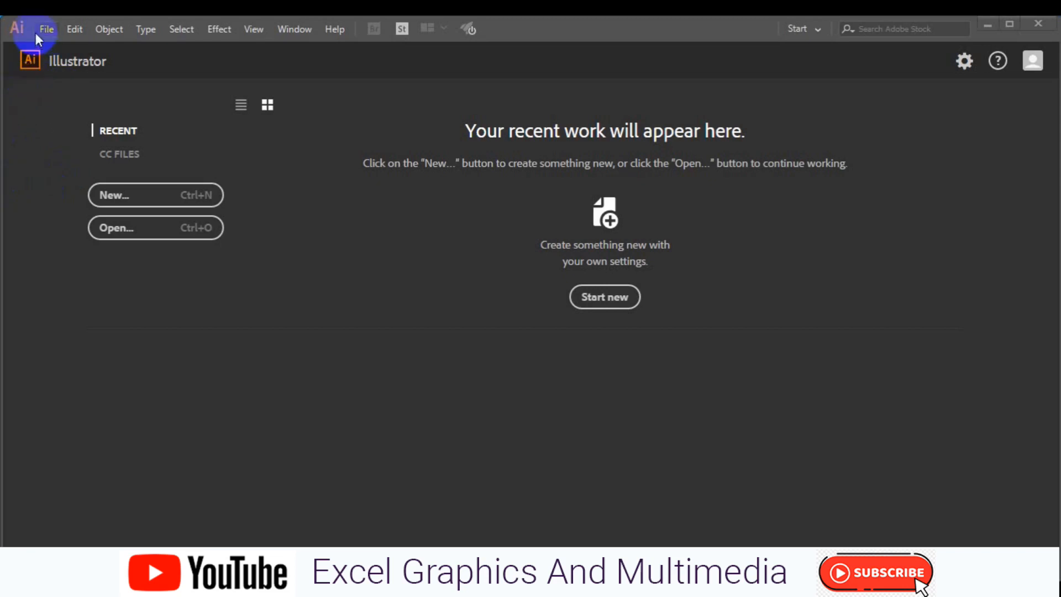
Step: Start a new document and name it "Business card print template"
left_click(39, 31)
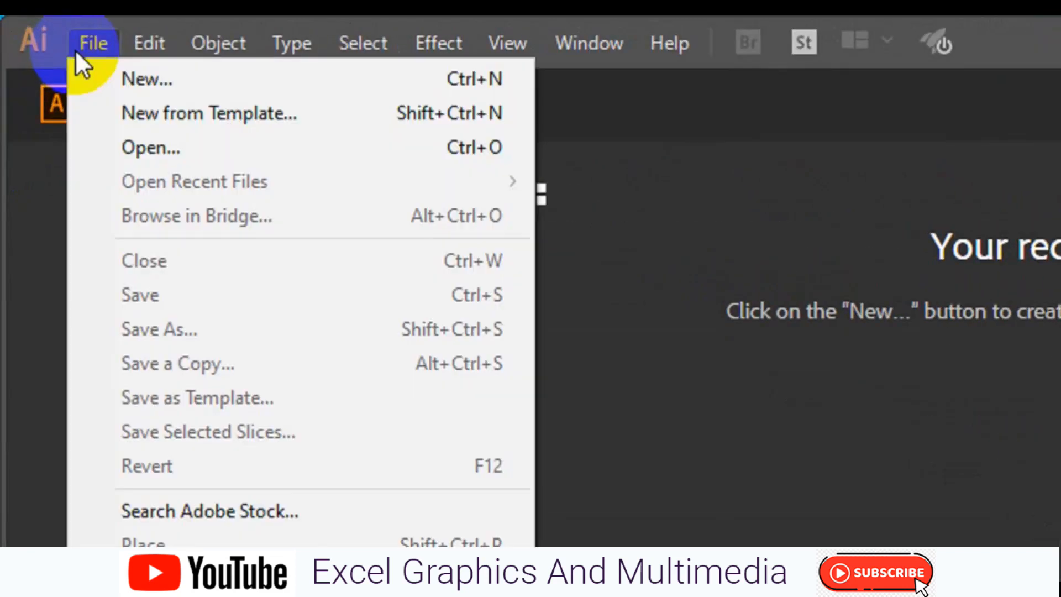
left_click(145, 89)
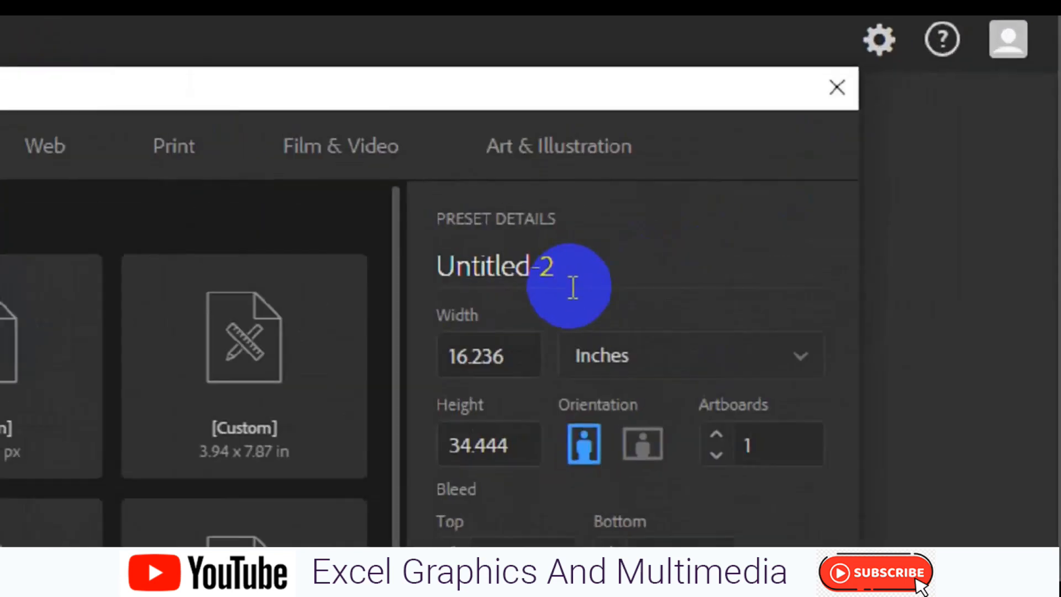
left_click(567, 280)
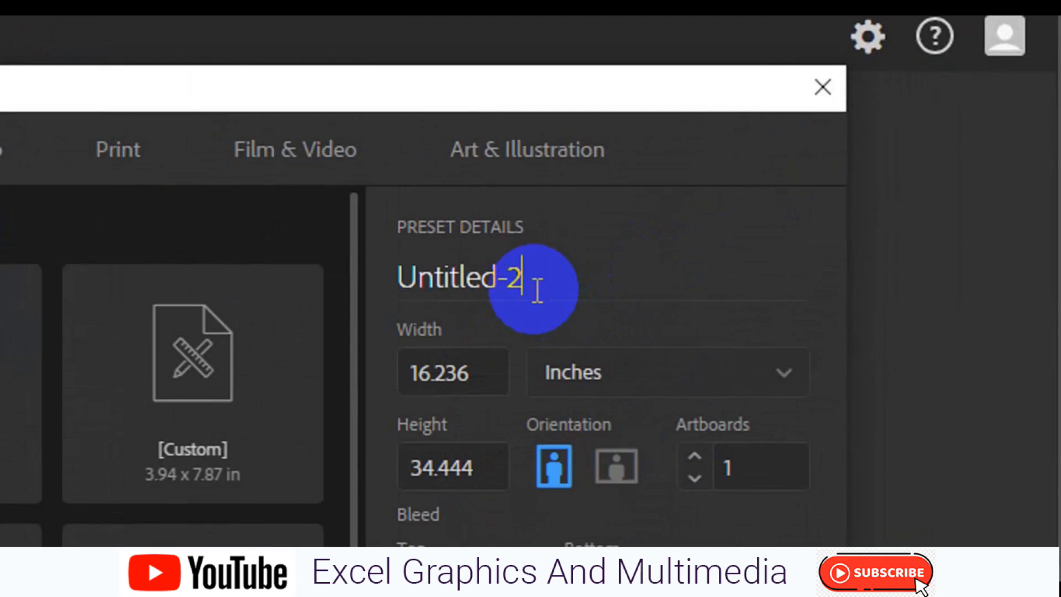
double_click(537, 288)
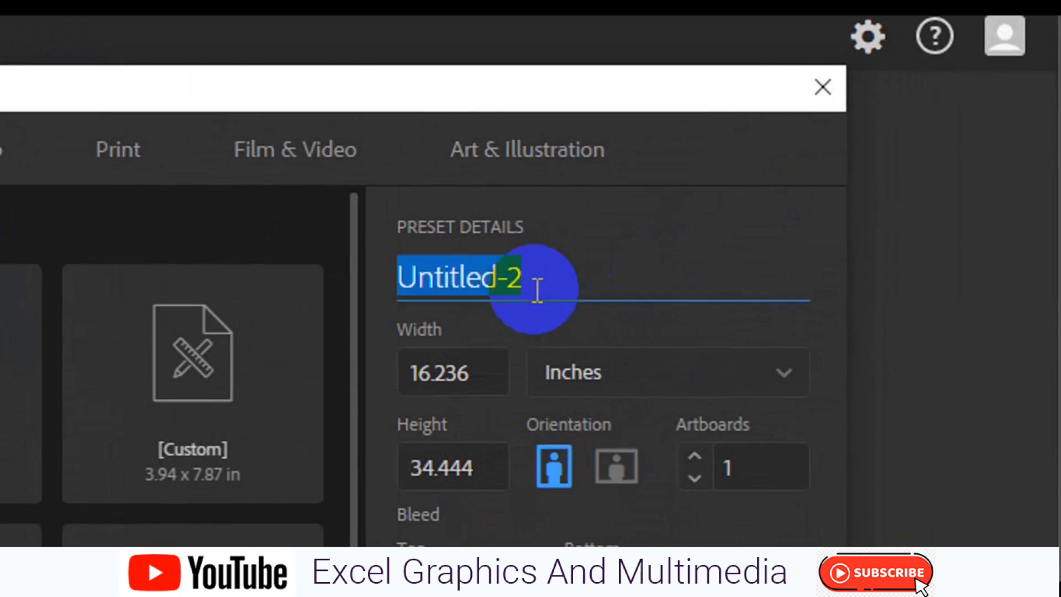
type("Bus")
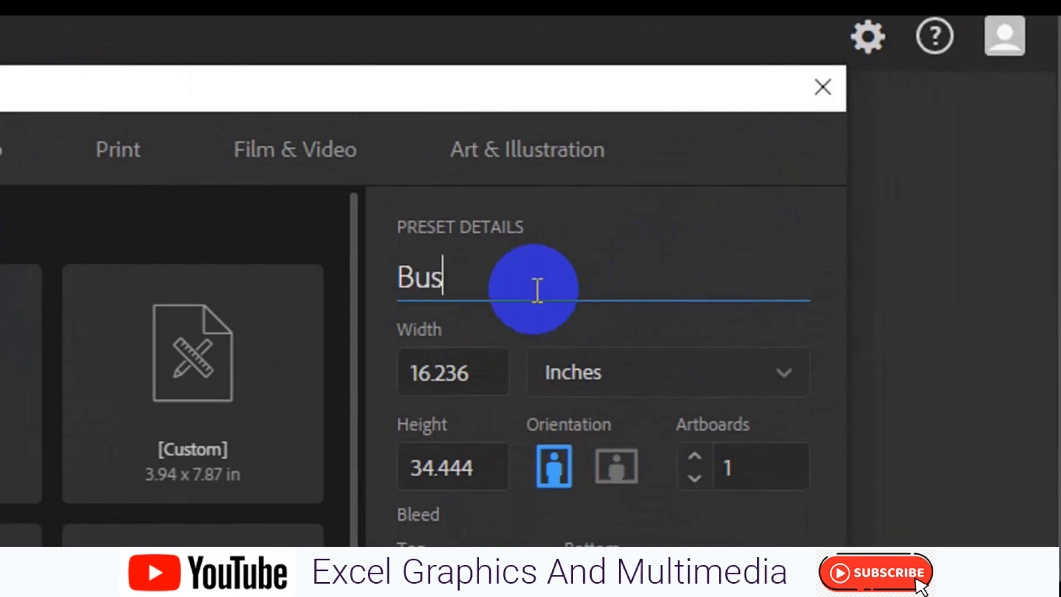
type("iness ca")
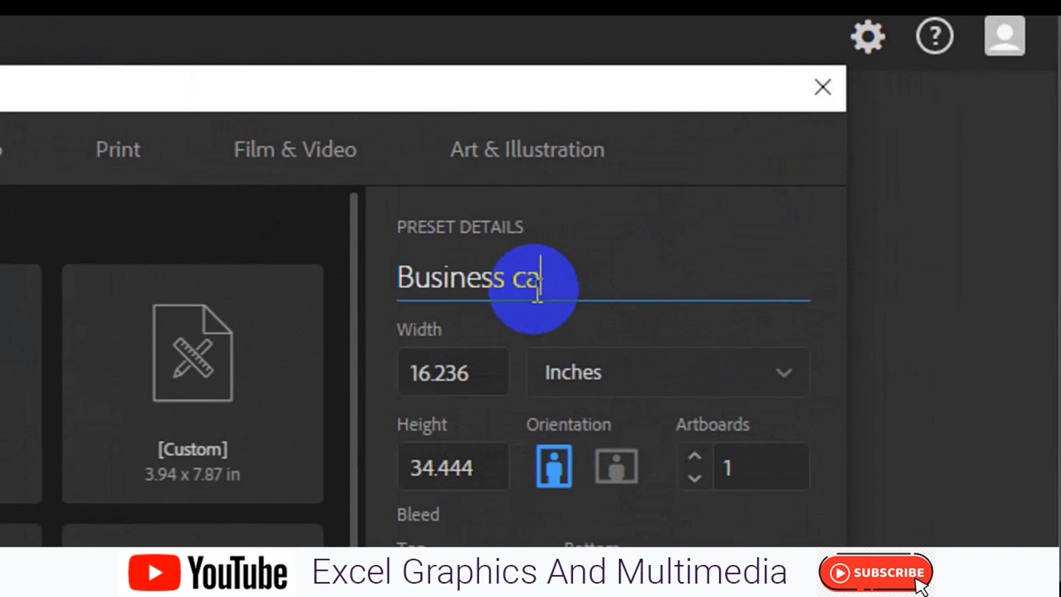
type("rd print t")
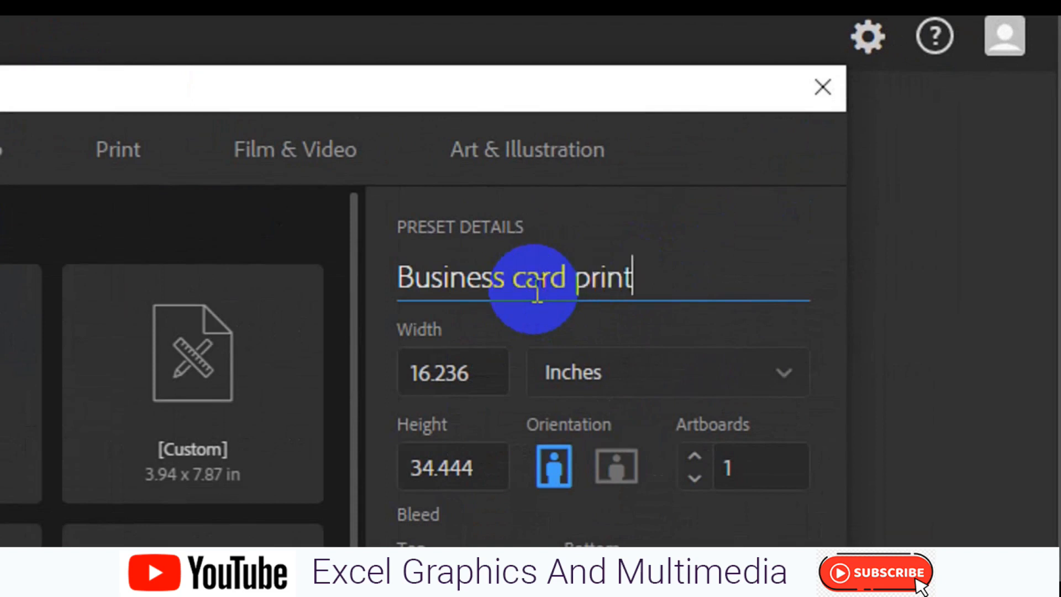
type("emplate")
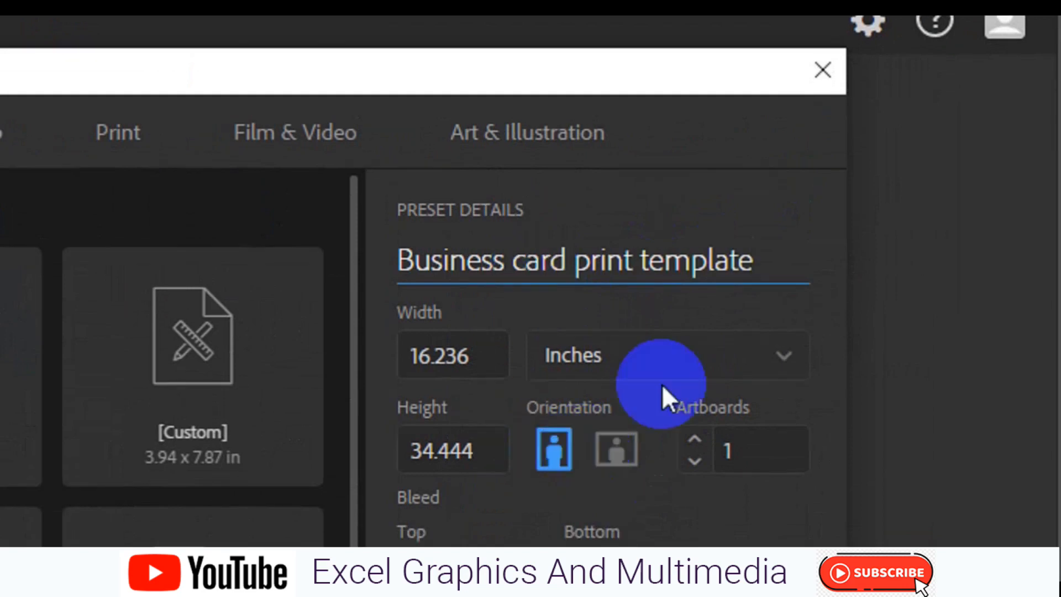
Step: Set the new document's size to 3.5 inches wide by 2 inches high with landscape orientation
left_click(619, 375)
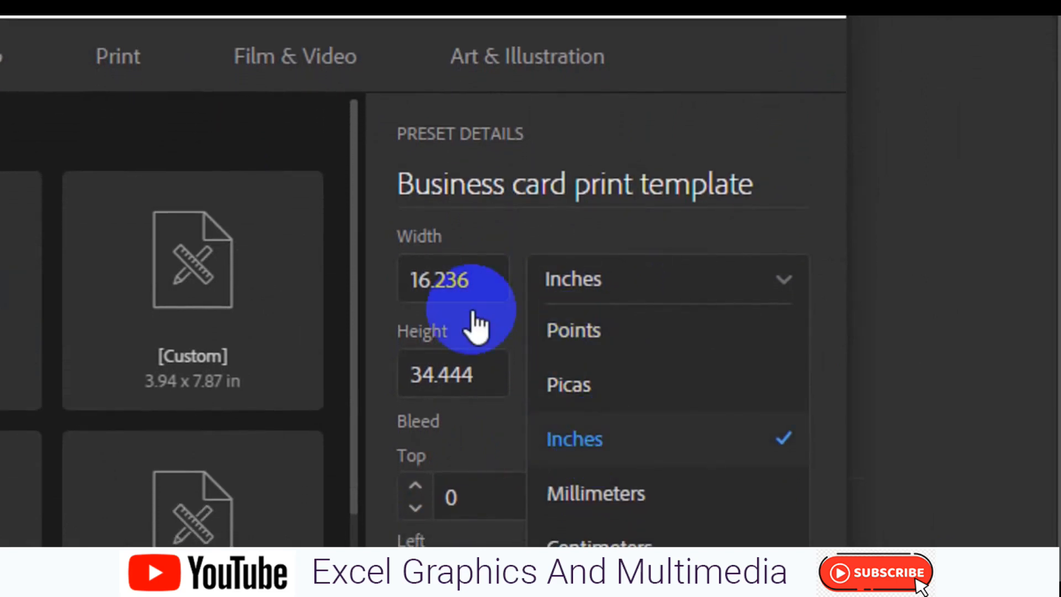
left_click(473, 281)
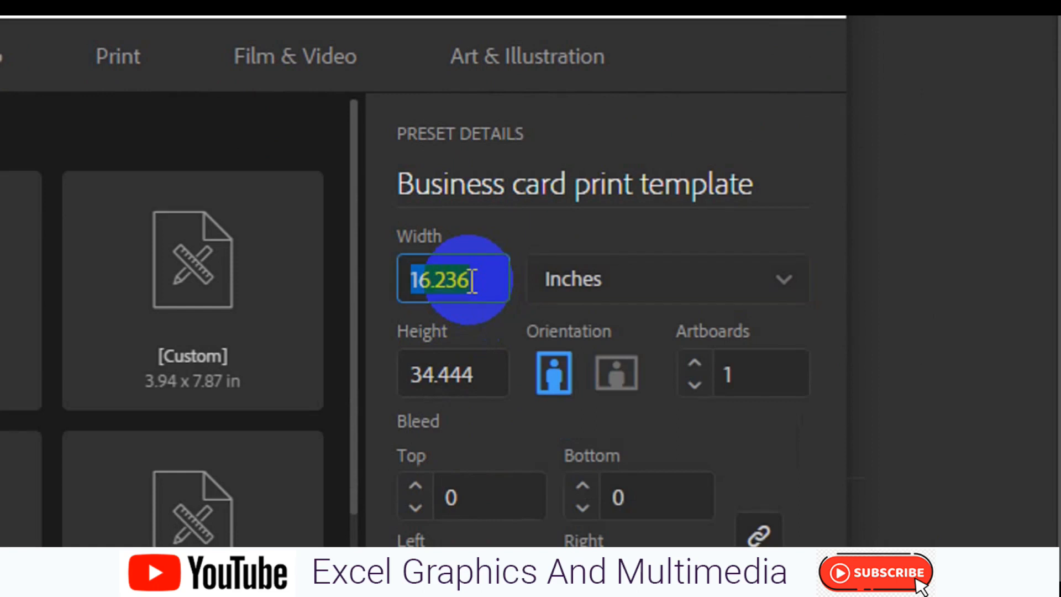
type("3")
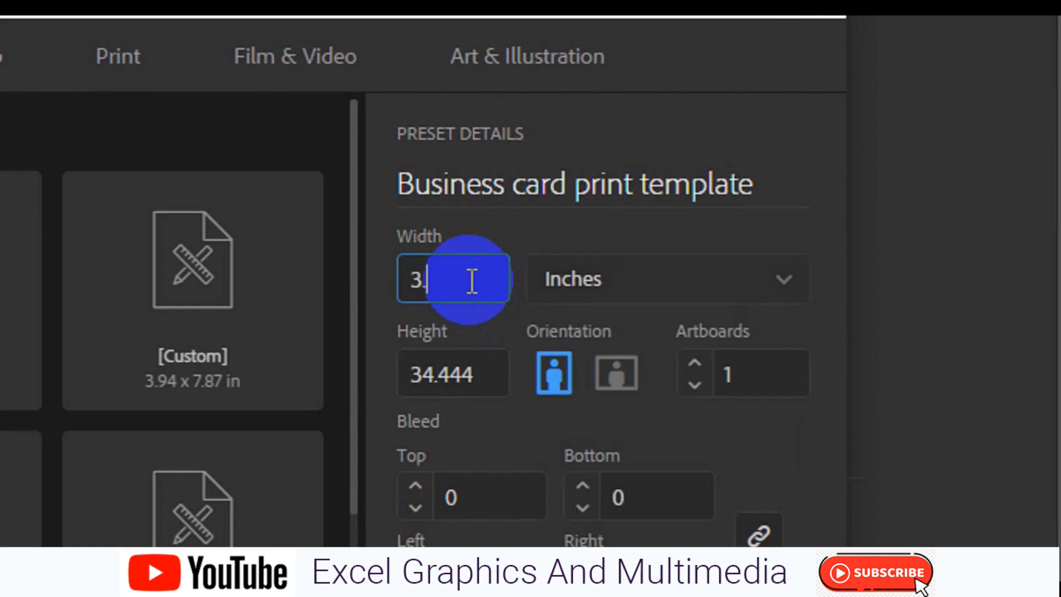
type(".5")
left_click(469, 376)
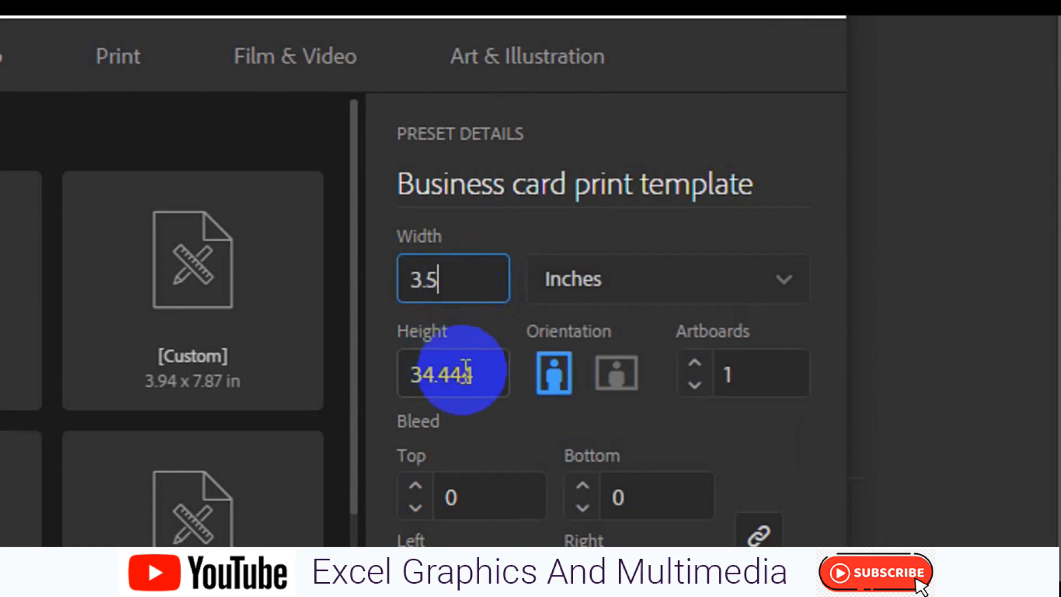
left_click(469, 376)
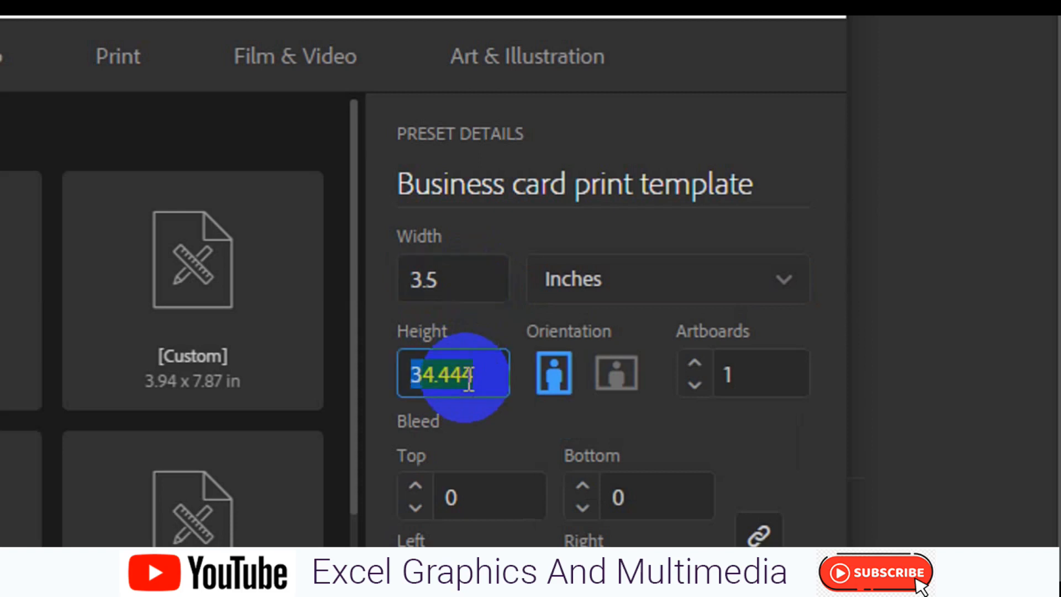
key("BackSpace")
type("02")
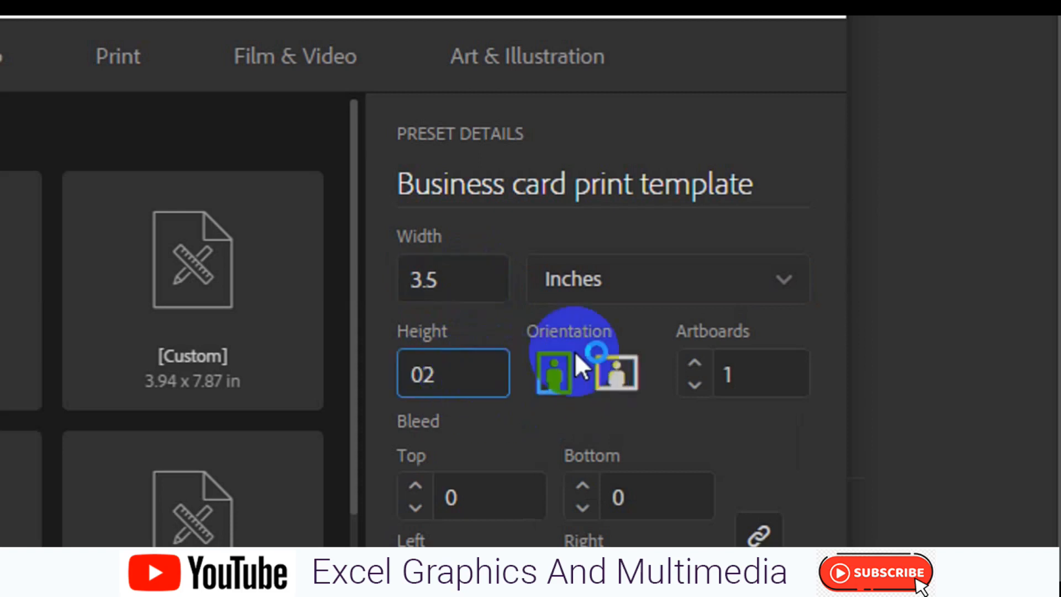
left_click(619, 375)
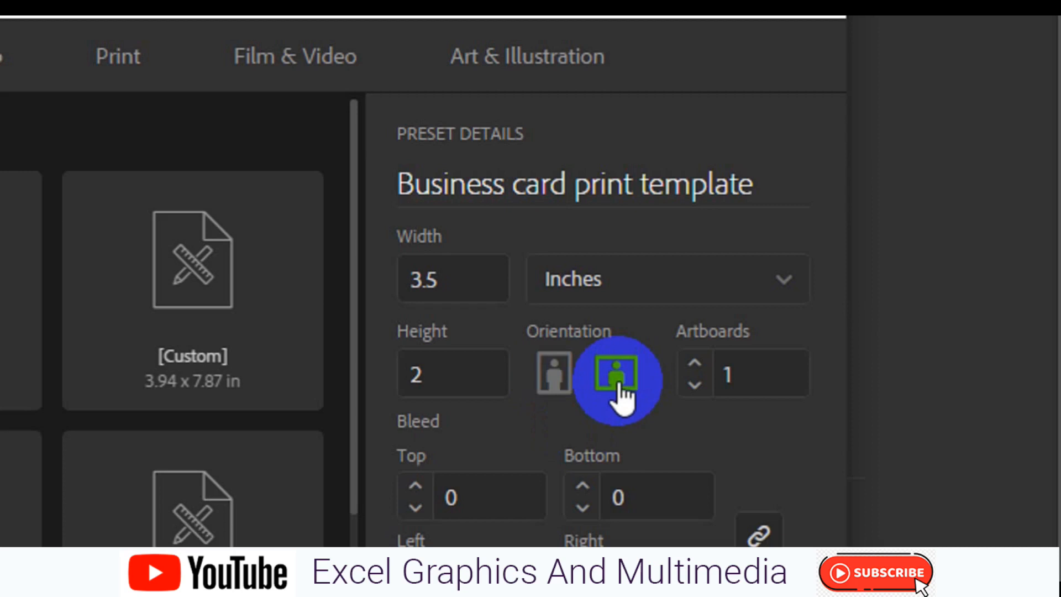
Step: Set the new document's linked bleed to 0.125 inches on all four sides, keeping 1 artboard
left_click_drag(735, 381, 715, 384)
scroll(685, 459, "down", 2)
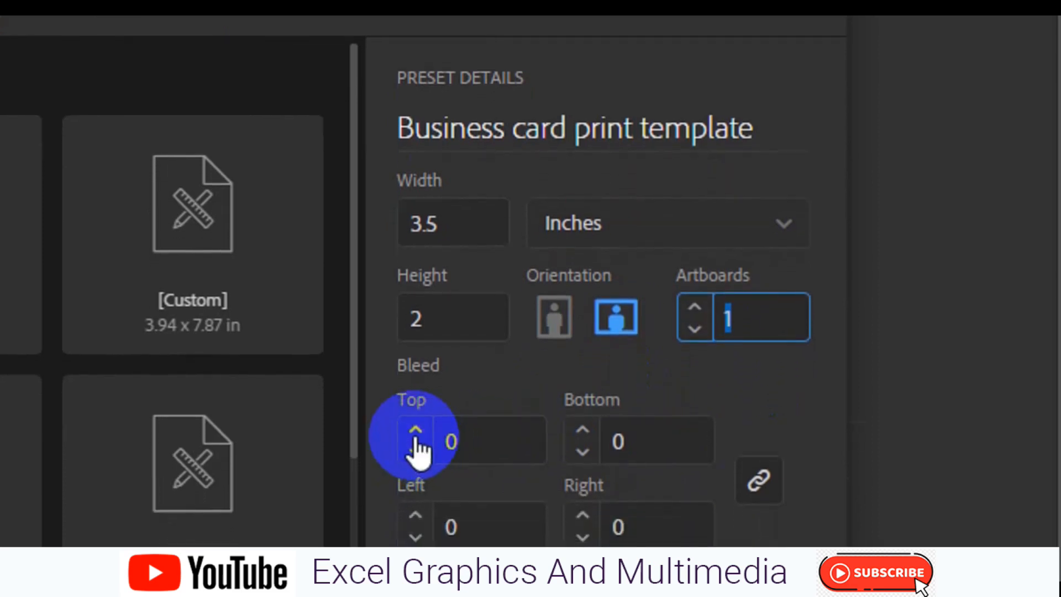
left_click(416, 434)
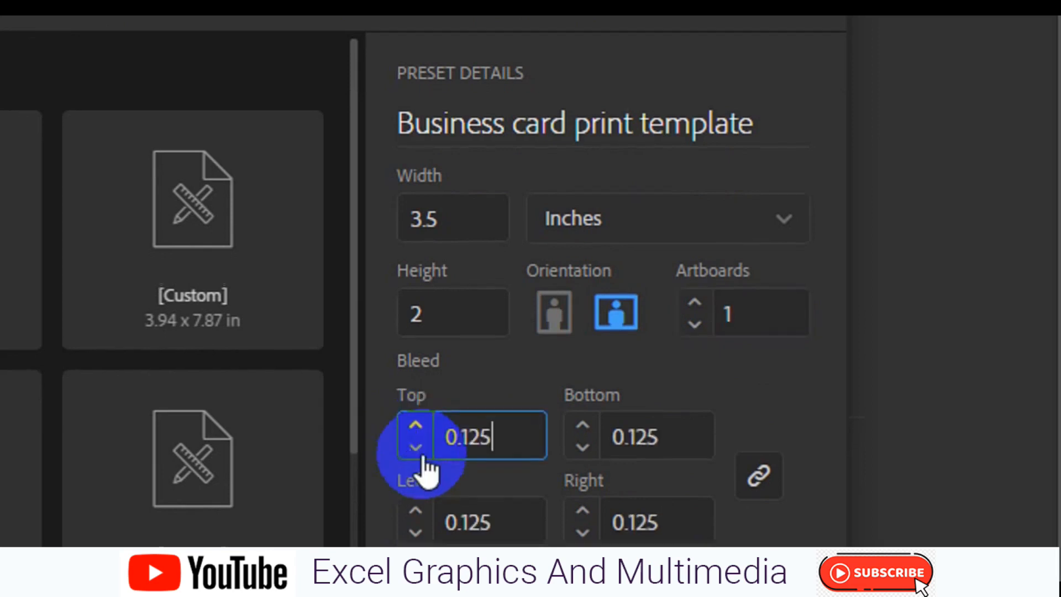
scroll(557, 391, "down", 2)
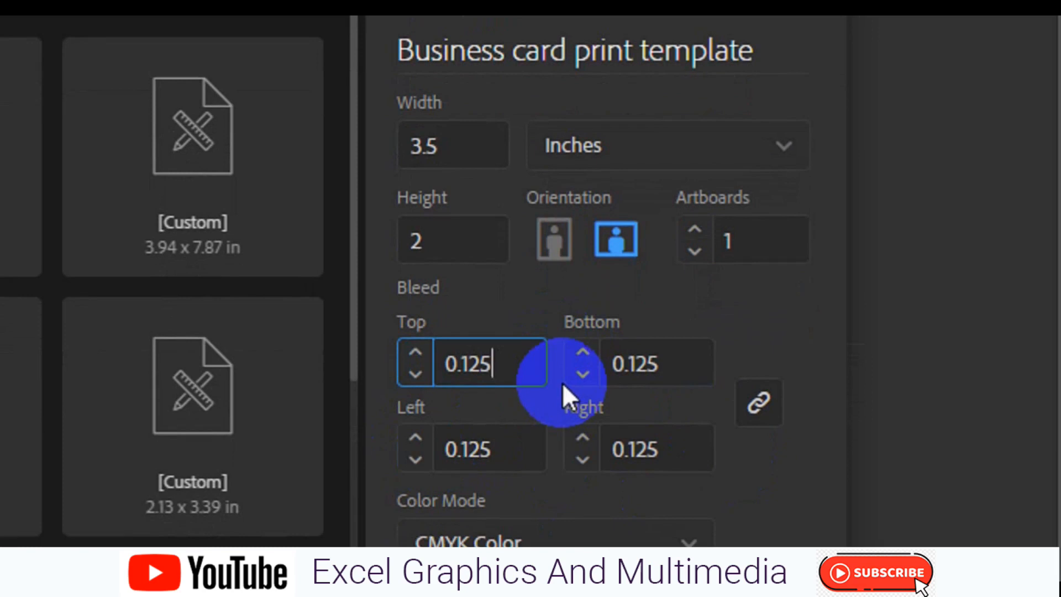
Step: Choose CMYK Color as the color mode and create the document
scroll(610, 423, "down", 3)
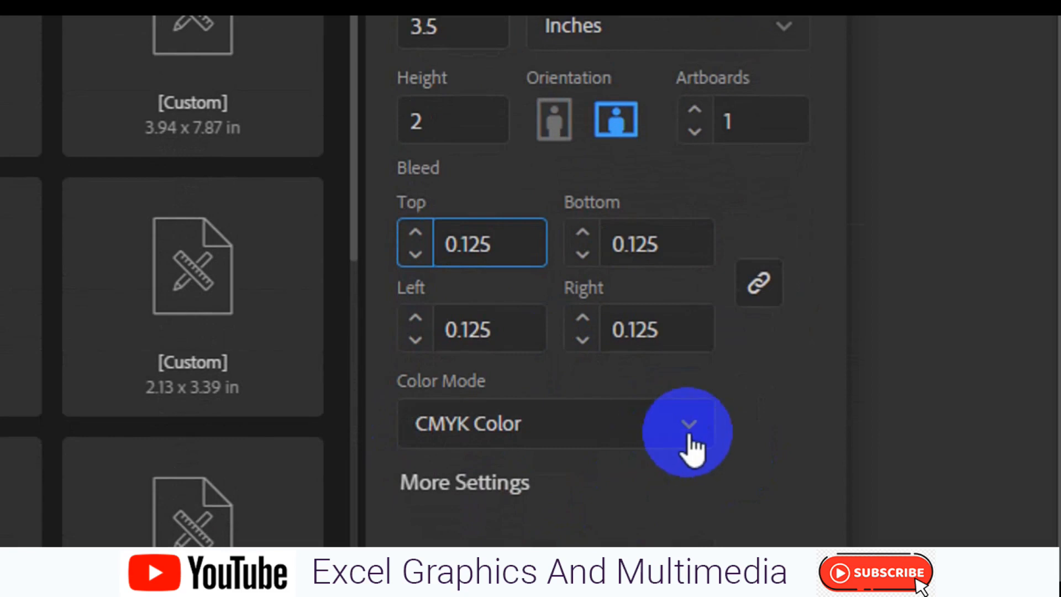
left_click(689, 437)
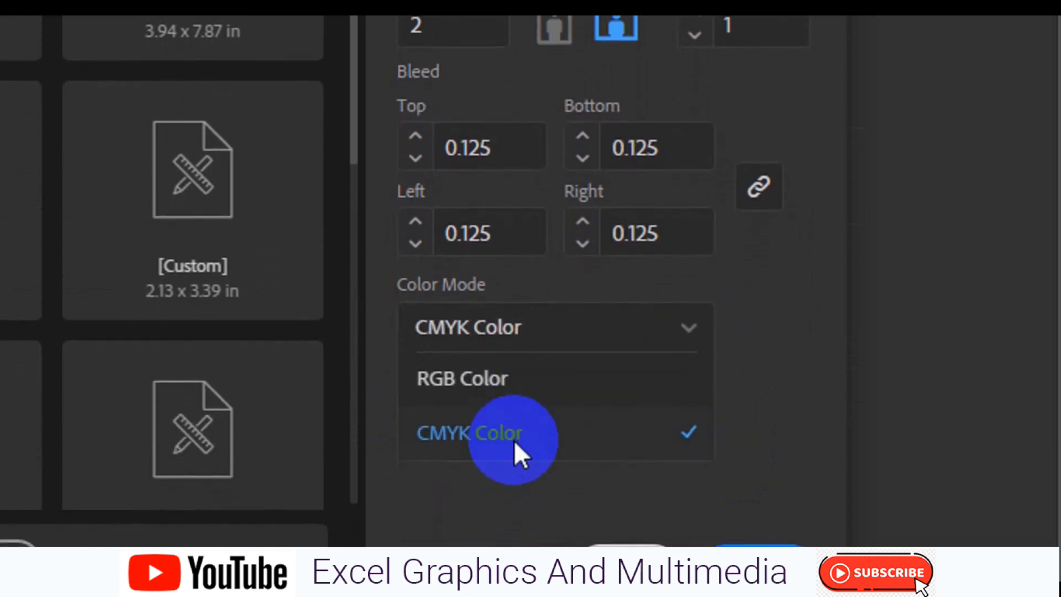
left_click(514, 440)
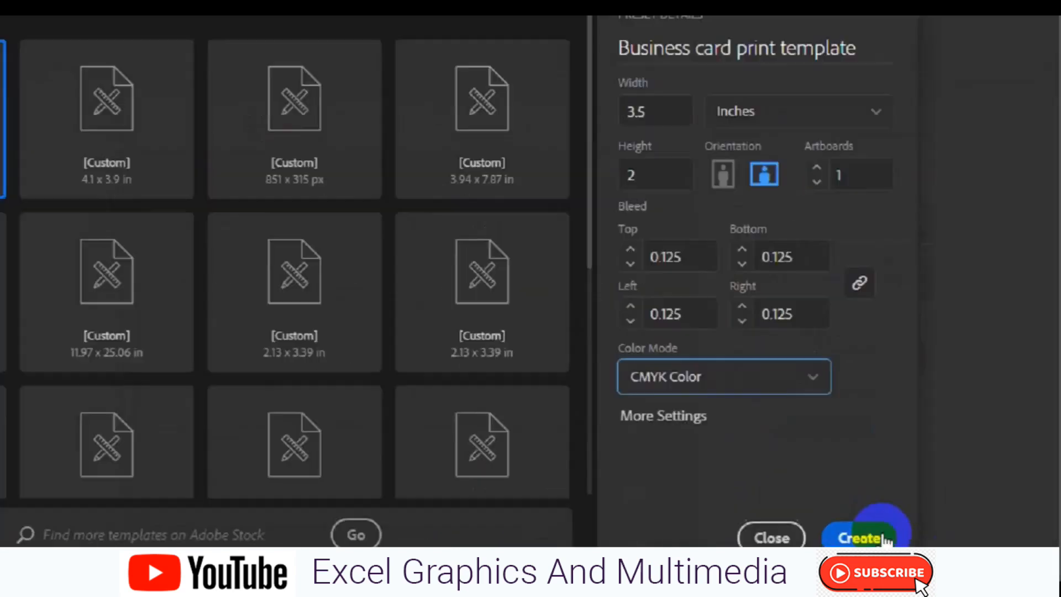
left_click(883, 539)
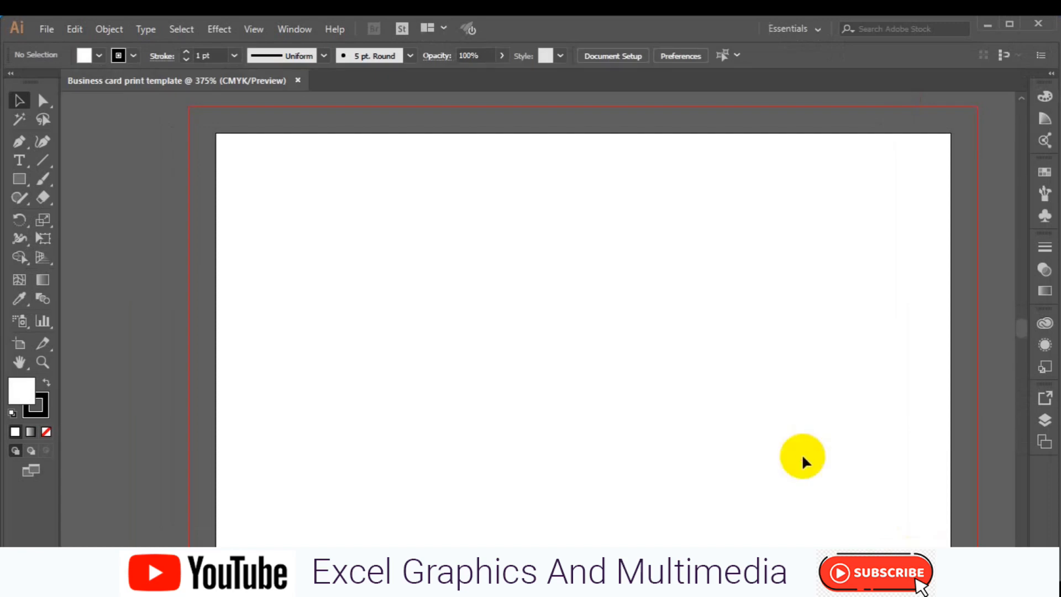
Step: Set up the Rectangle tool with no fill and a black stroke
key("ctrl+minus")
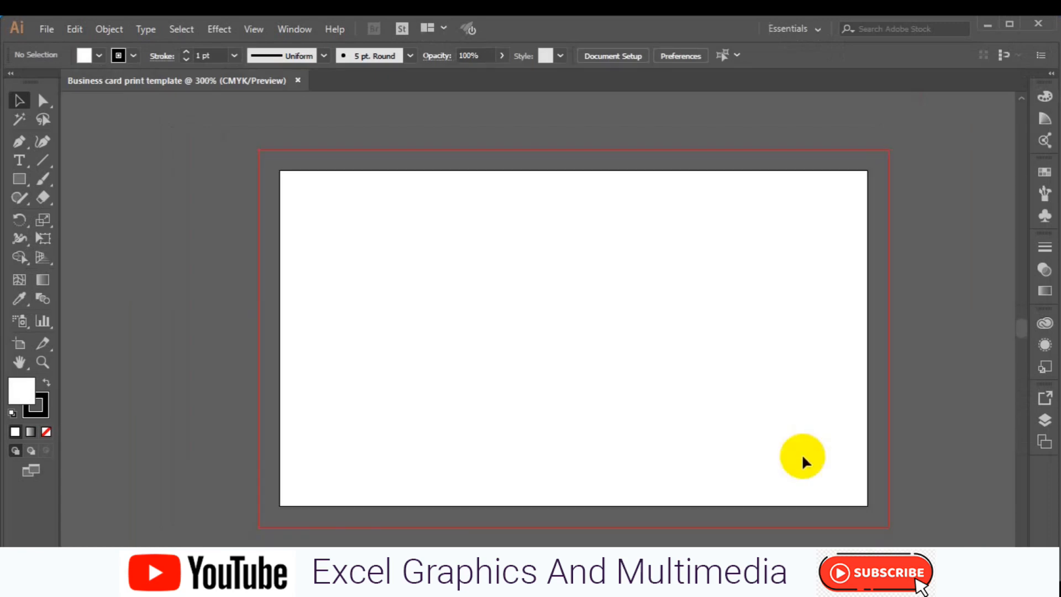
key("ctrl+minus")
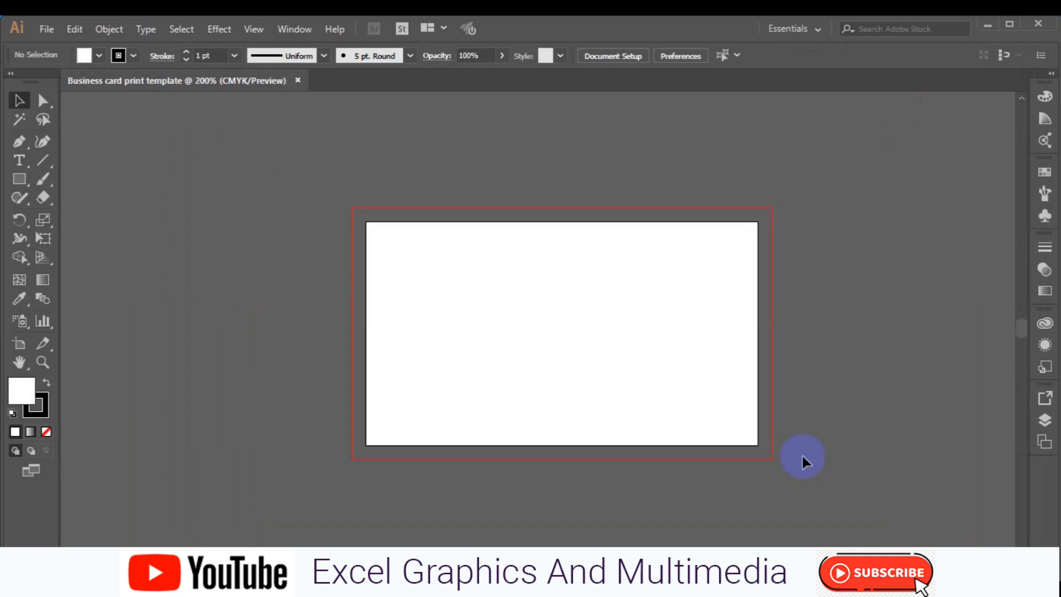
key("h")
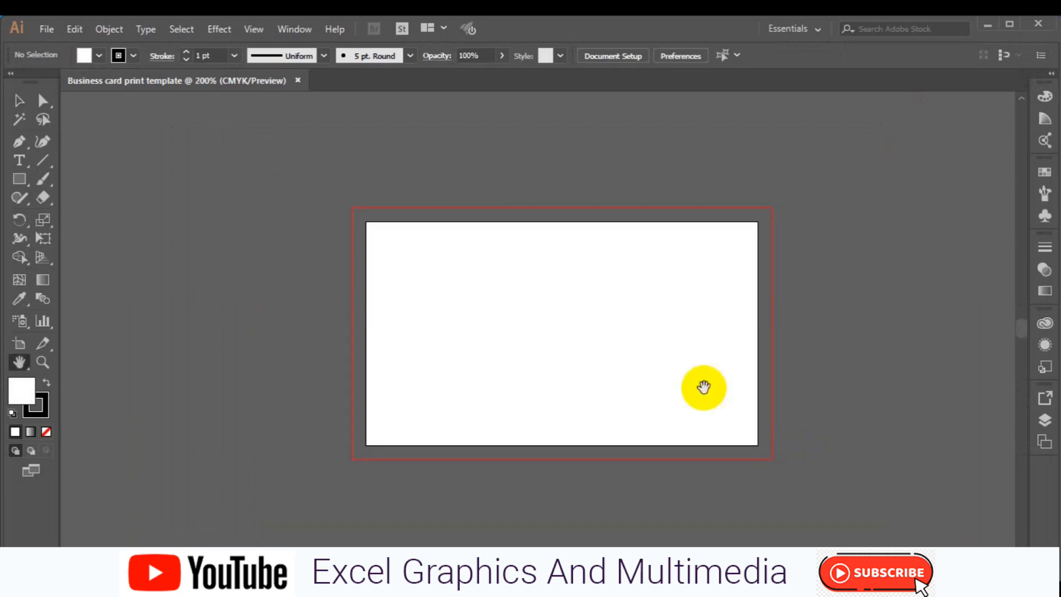
left_click_drag(703, 405, 648, 385)
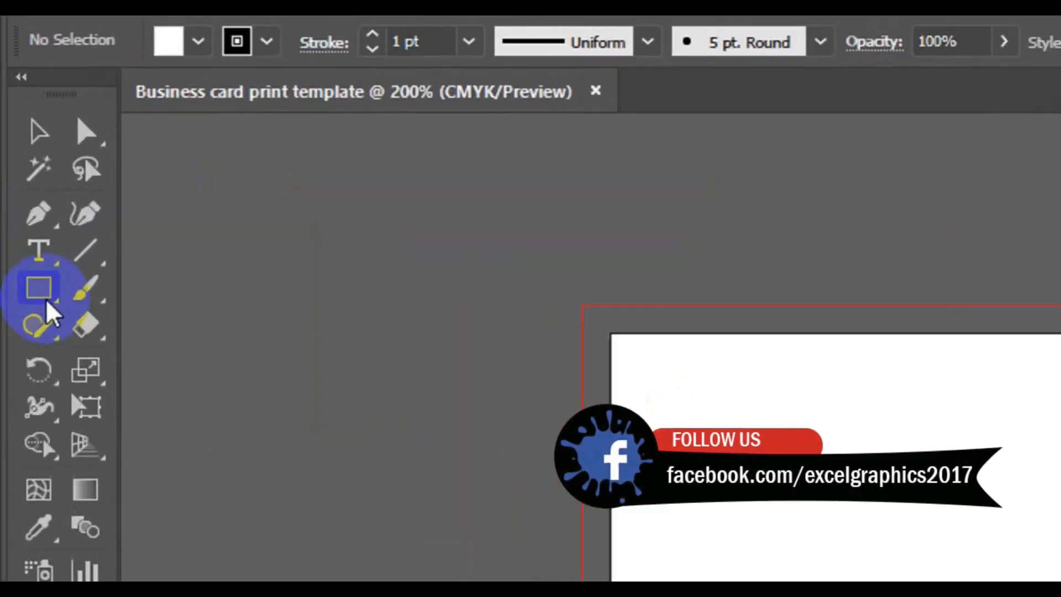
left_click(37, 302)
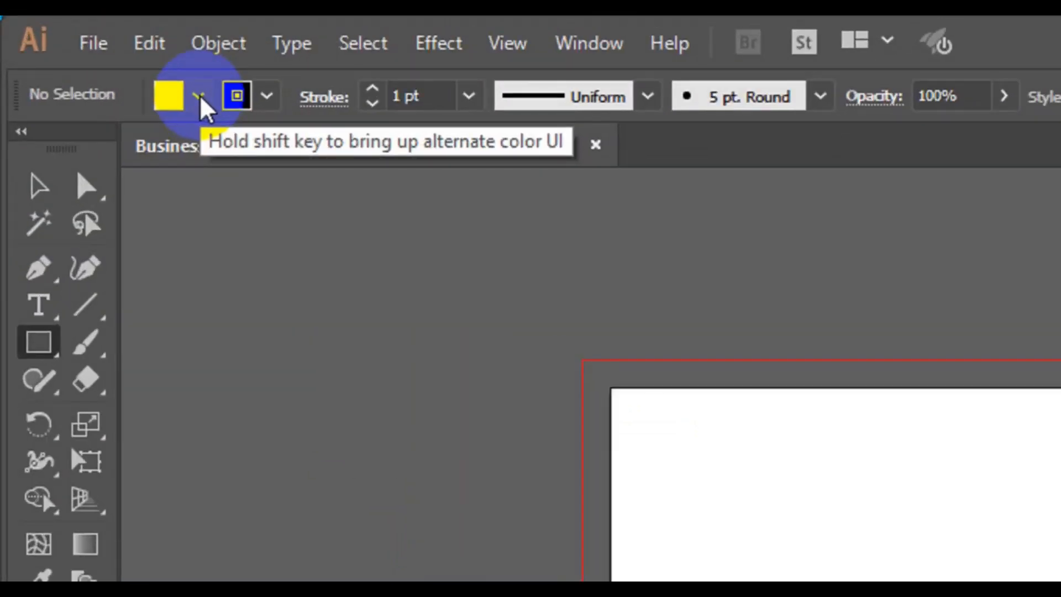
left_click(197, 98)
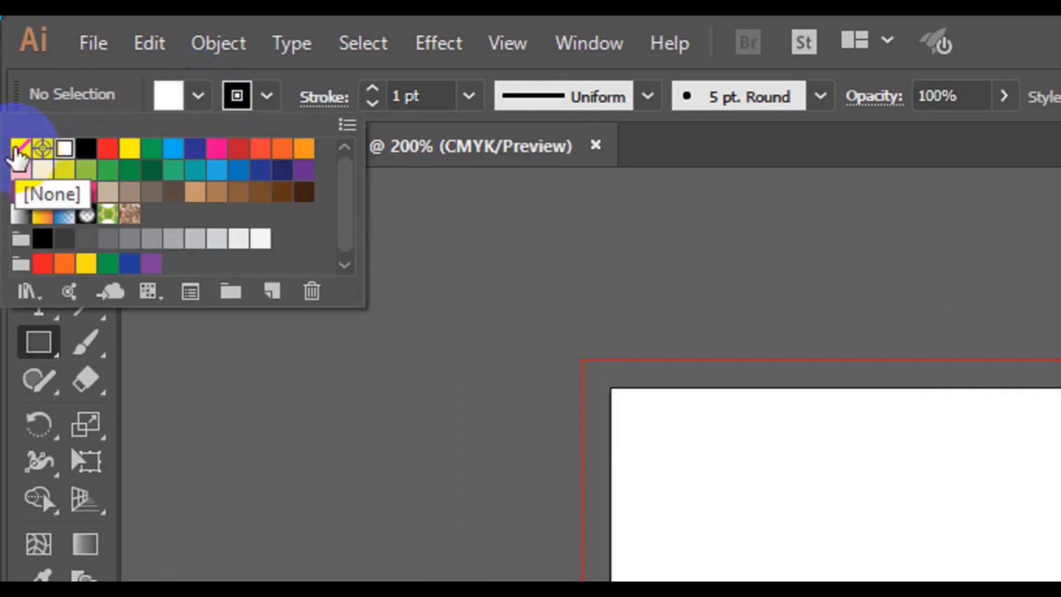
left_click(18, 149)
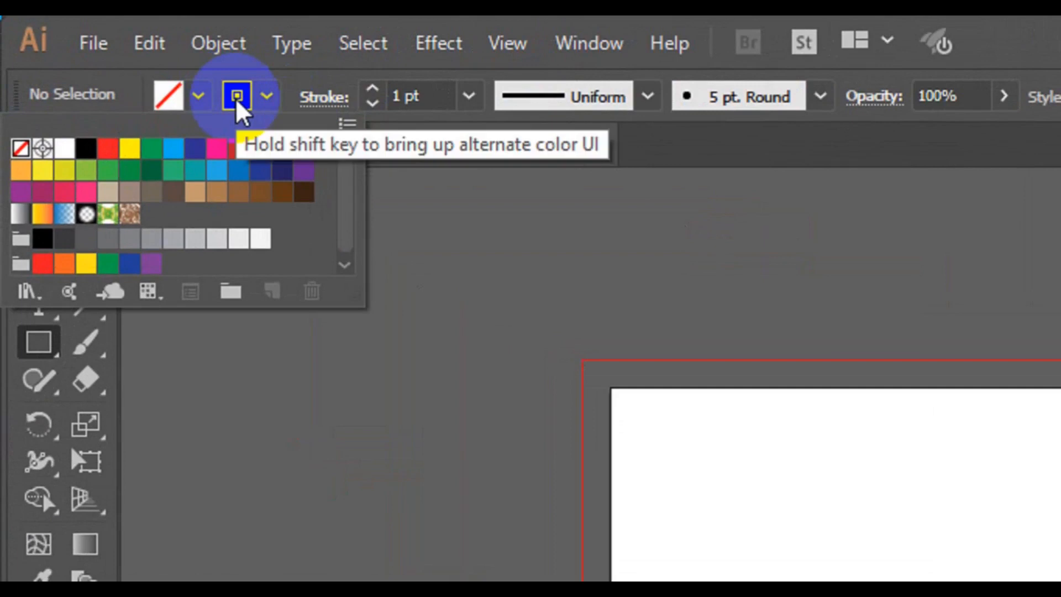
left_click(237, 100)
left_click(237, 100)
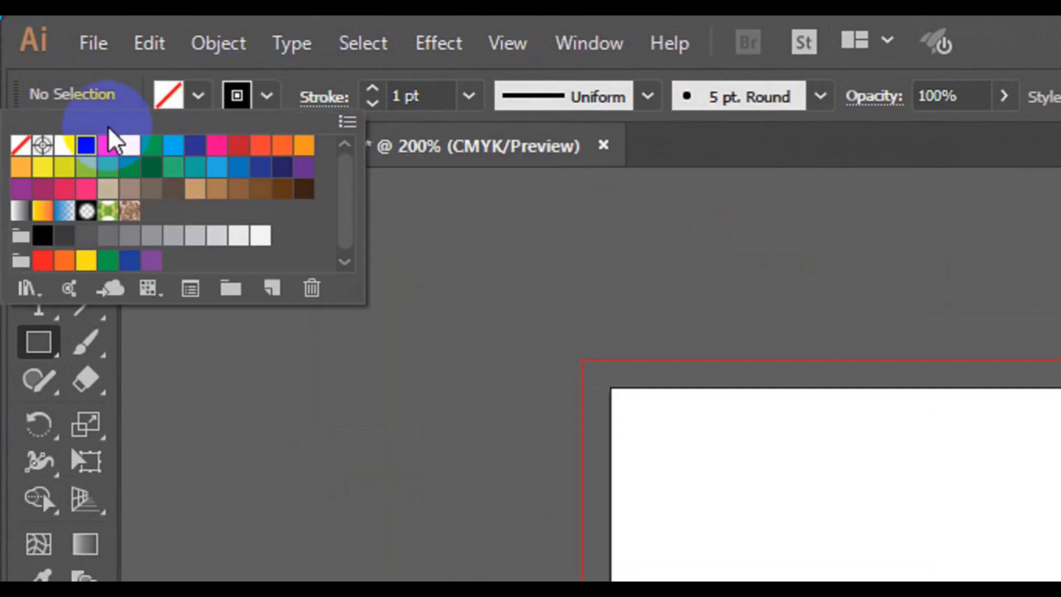
left_click(83, 154)
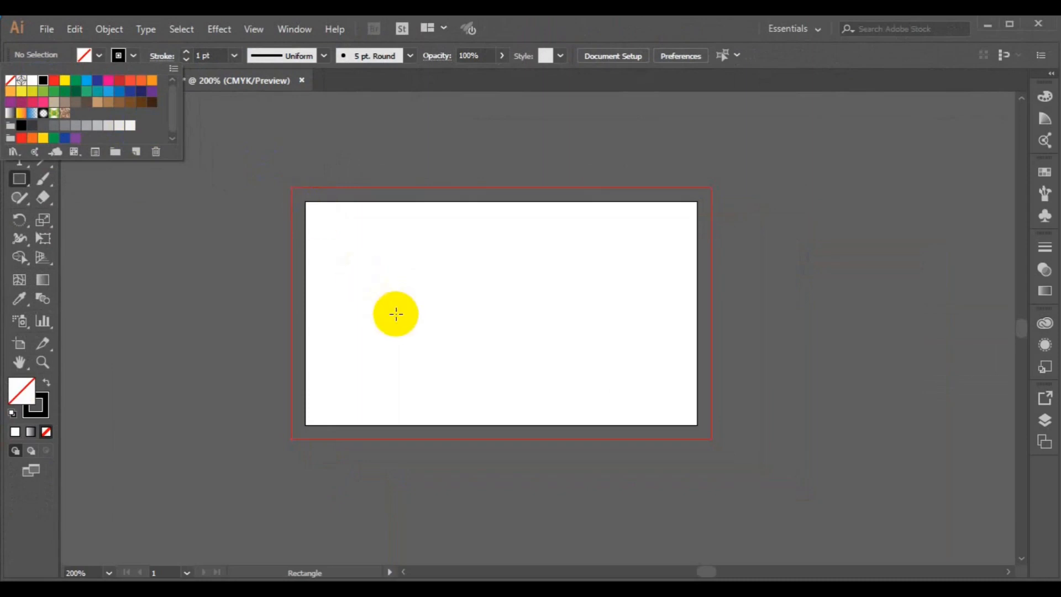
Step: Draw a rectangle from corner to corner of the artboard, matching its edges exactly, and deselect it
left_click(305, 202)
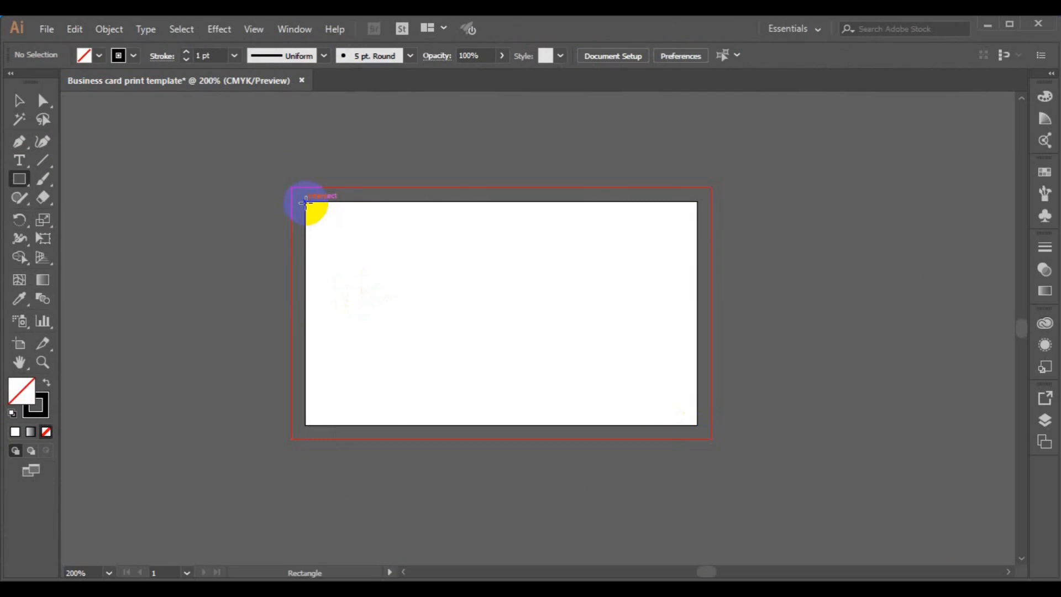
left_click_drag(305, 202, 696, 424)
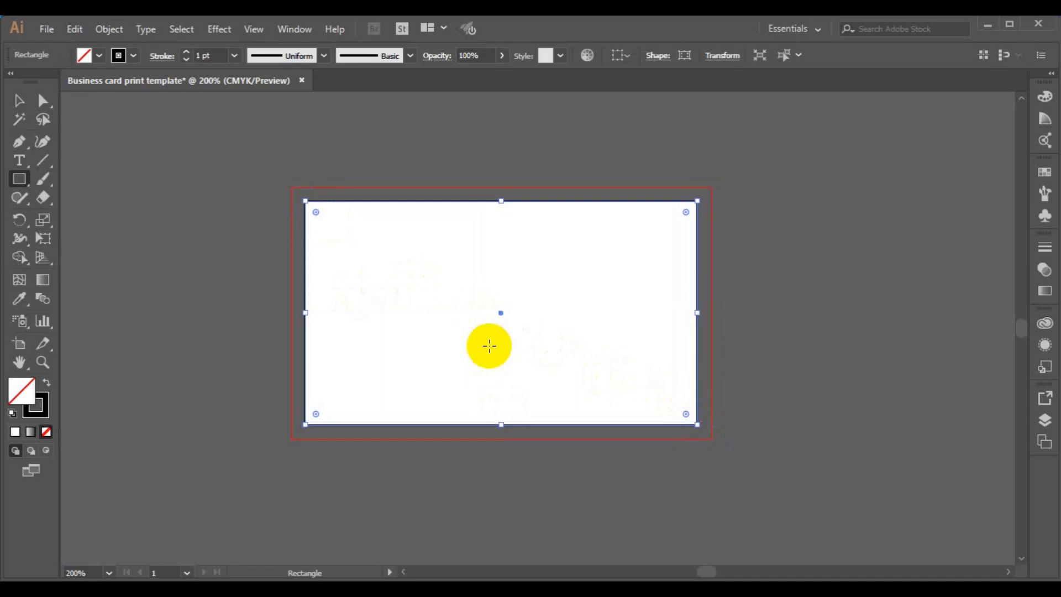
left_click(19, 101)
key("ctrl+shift+a")
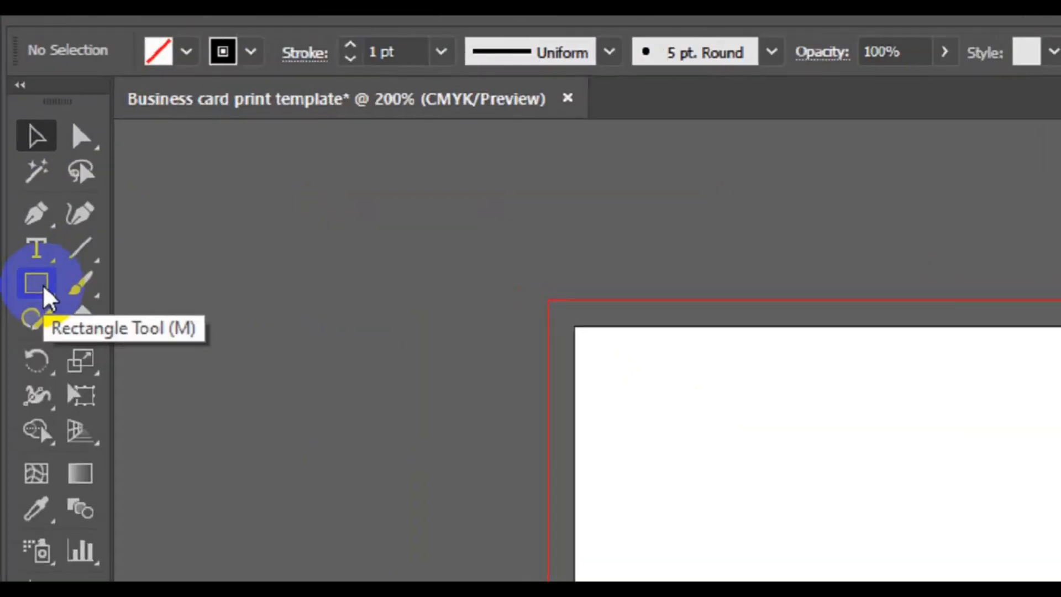
Step: Create a 3.5 x 2 in rectangle, align it exactly over the artboard, and deselect it
left_click(21, 181)
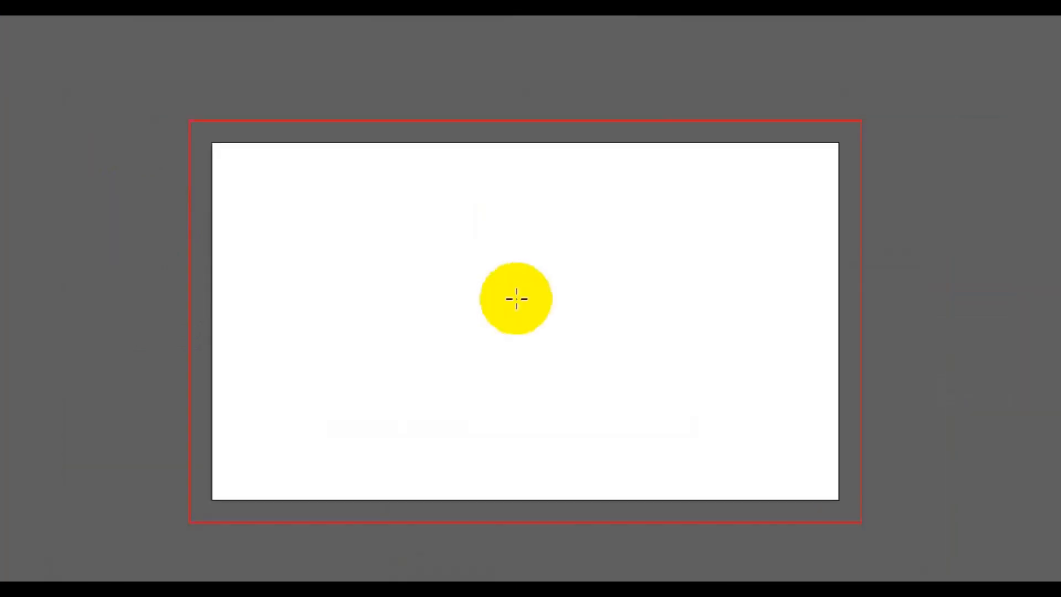
left_click(531, 299)
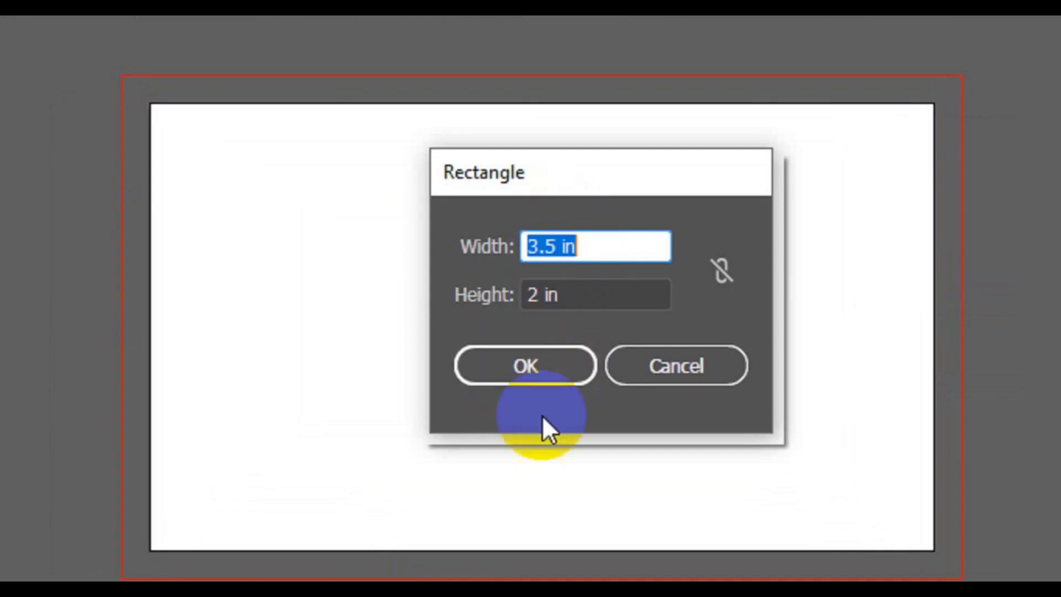
left_click(542, 366)
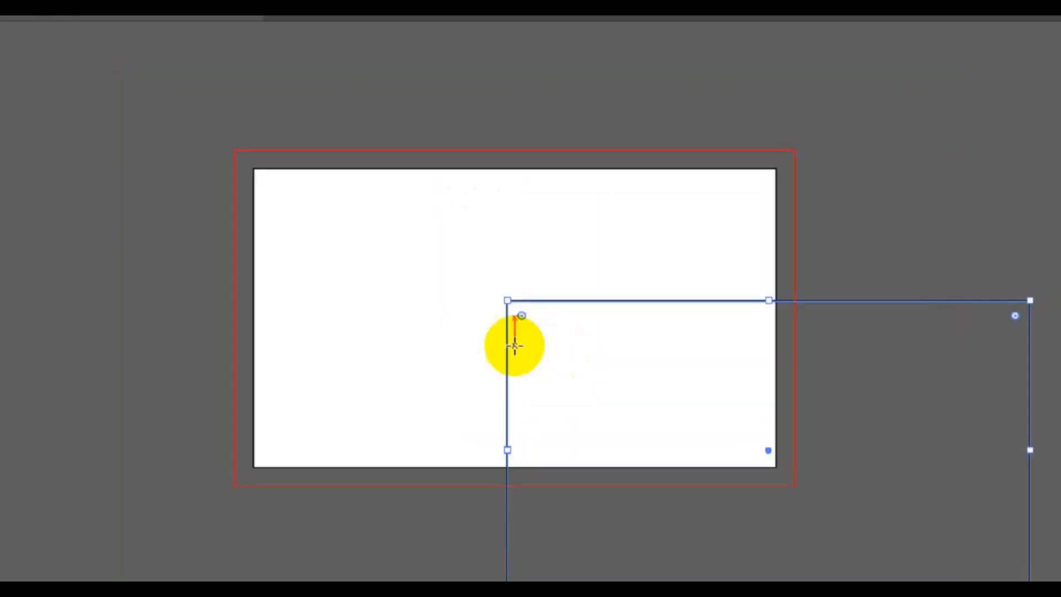
left_click(19, 100)
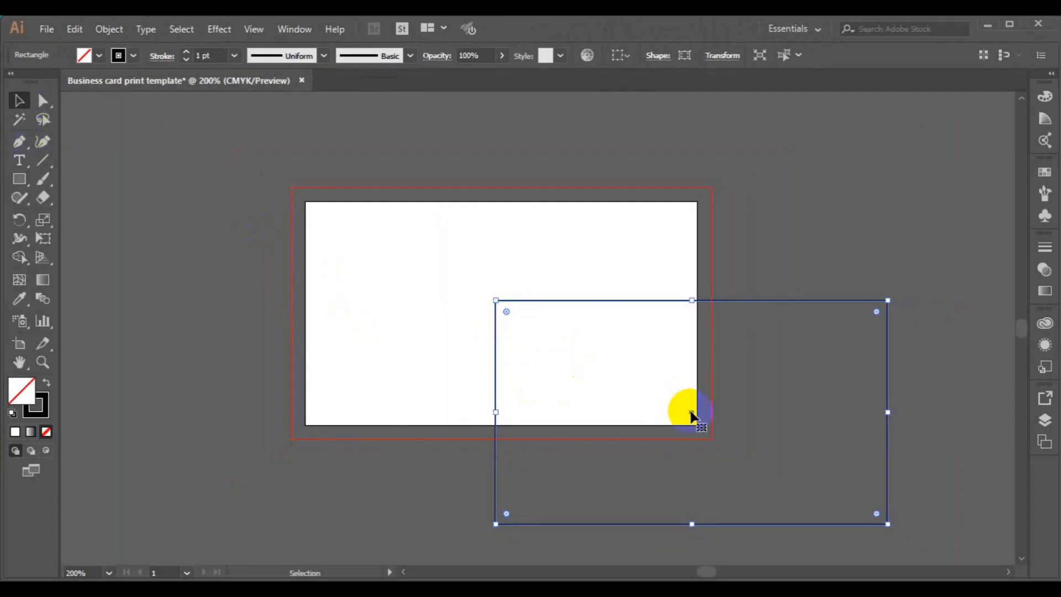
left_click_drag(690, 415, 501, 314)
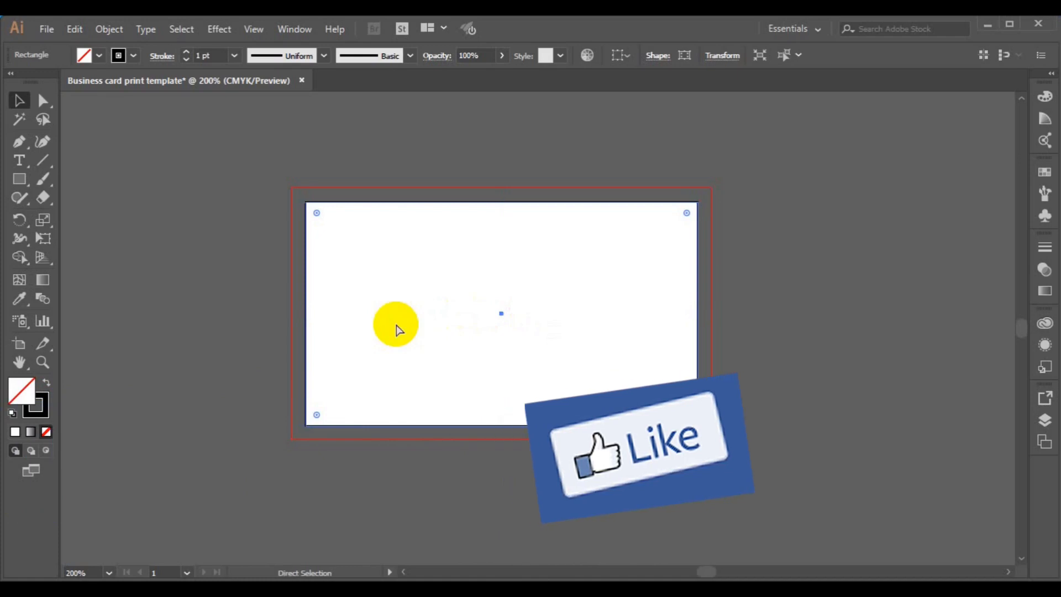
left_click(358, 325)
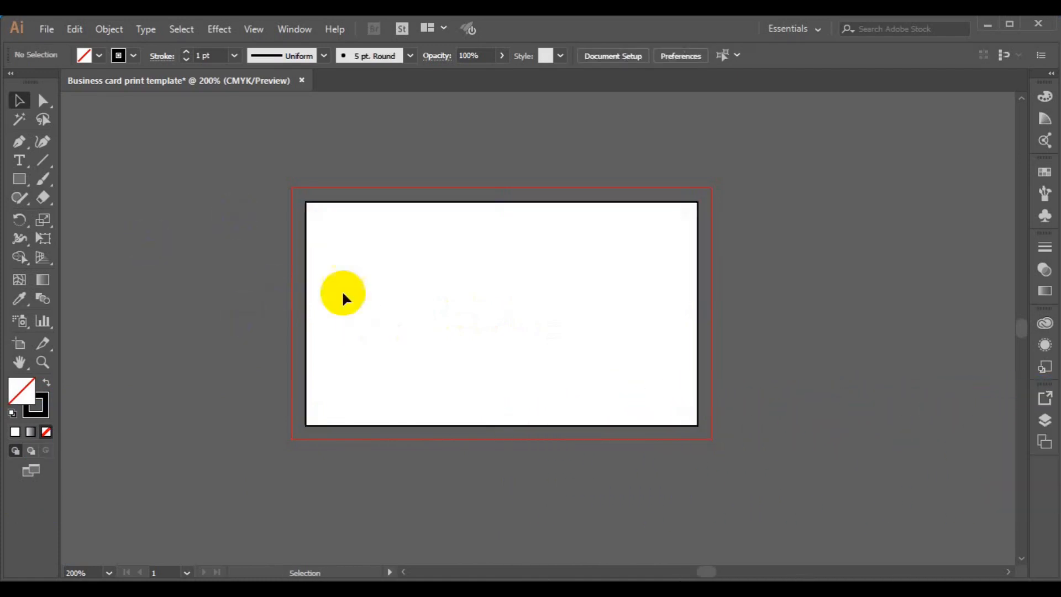
Step: Offset the rectangle's path inward by -0.125 in with preview on, keeping Miter joins and a miter limit of 4
left_click(310, 327)
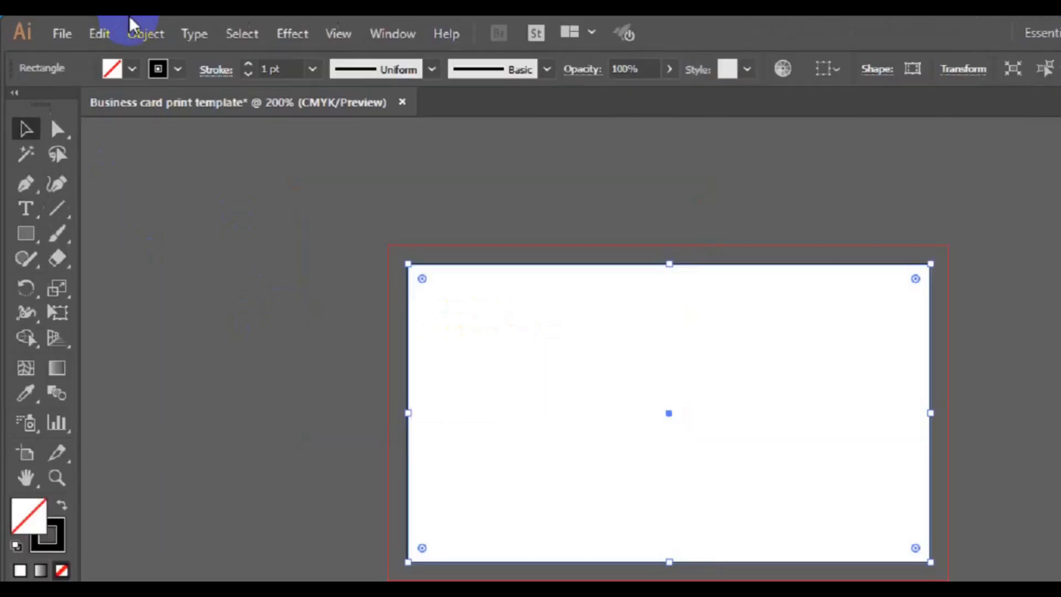
left_click(204, 39)
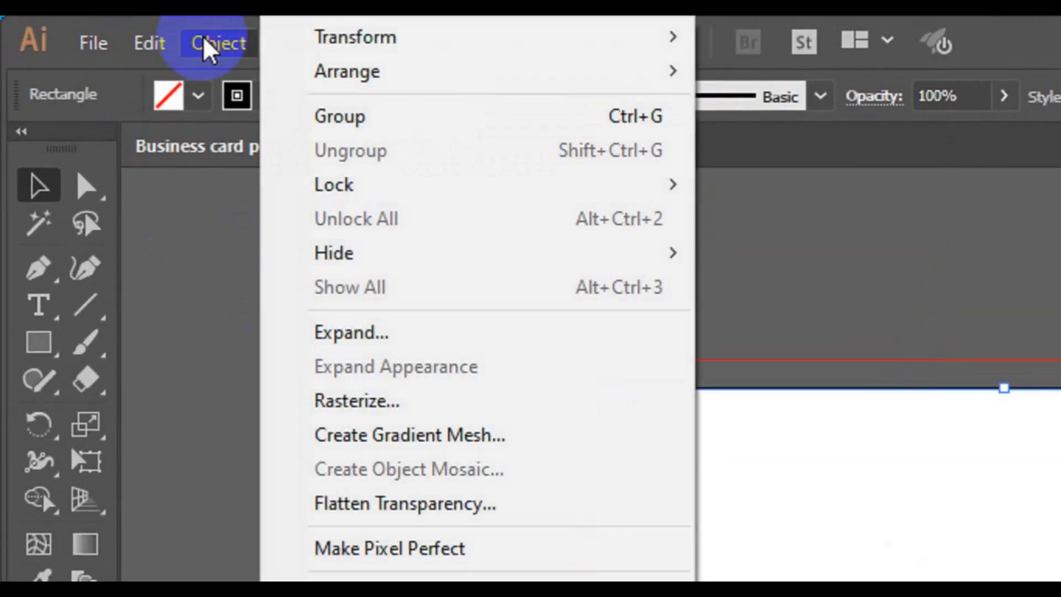
mouse_move(449, 527)
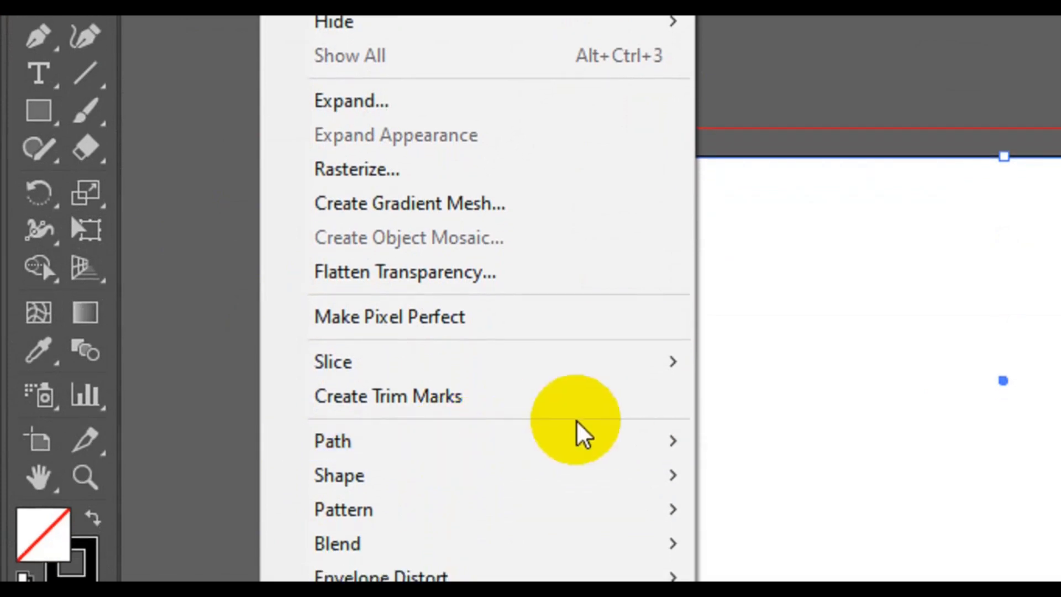
mouse_move(560, 433)
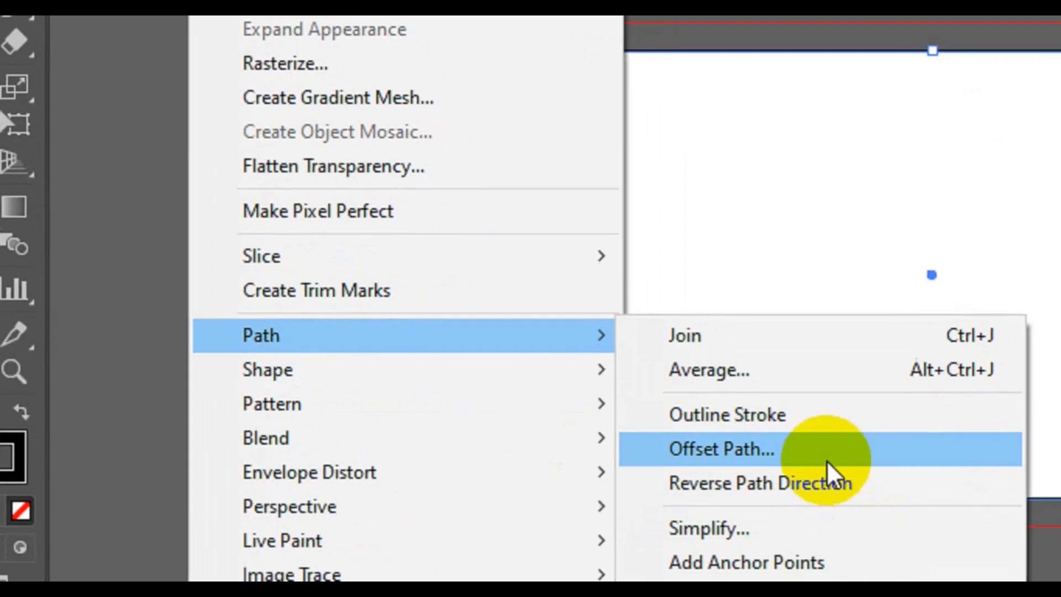
left_click(796, 442)
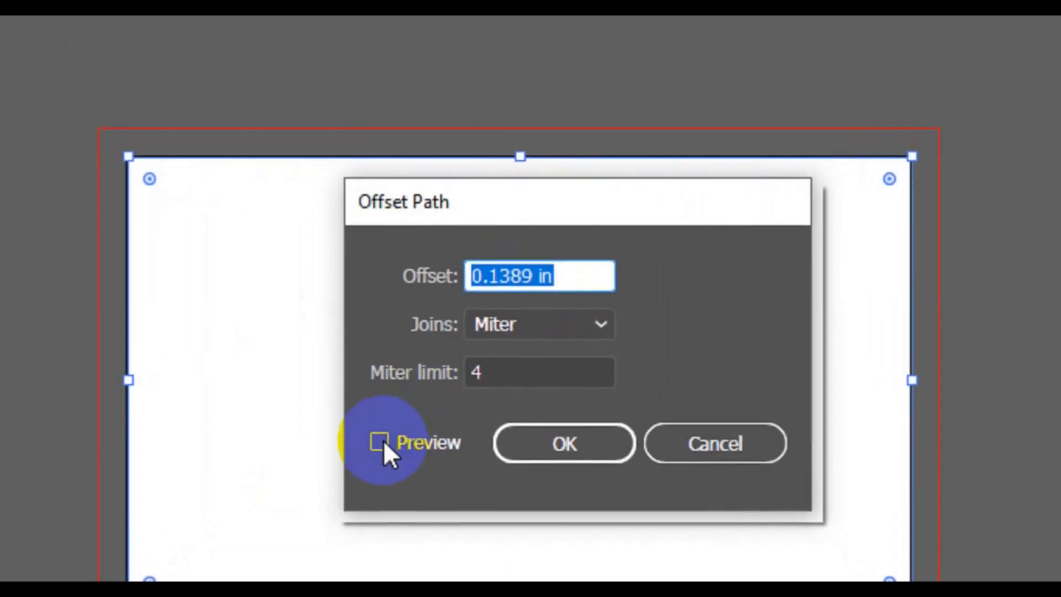
left_click(381, 453)
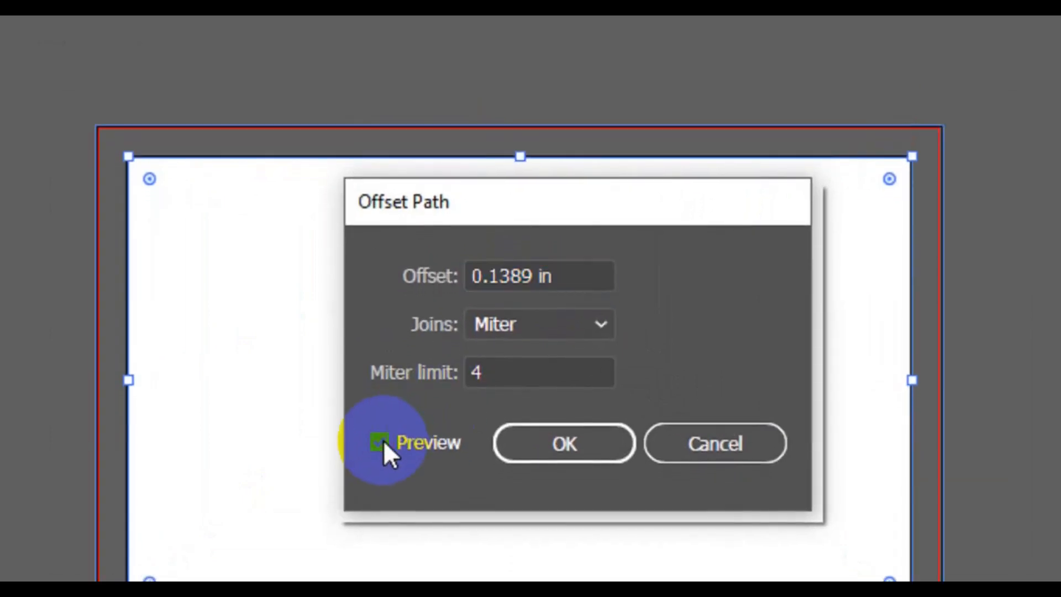
left_click(539, 276)
key("BackSpace")
key("BackSpace")
key("BackSpace")
key("BackSpace")
key("Left")
key("Left")
type("-")
key("Right")
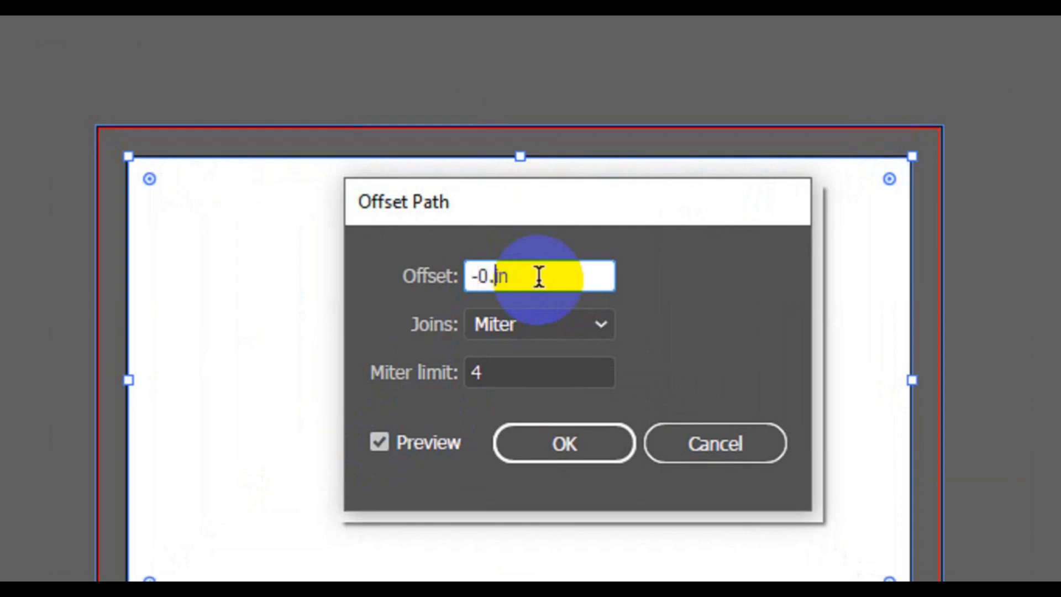
type("125")
left_click(484, 369)
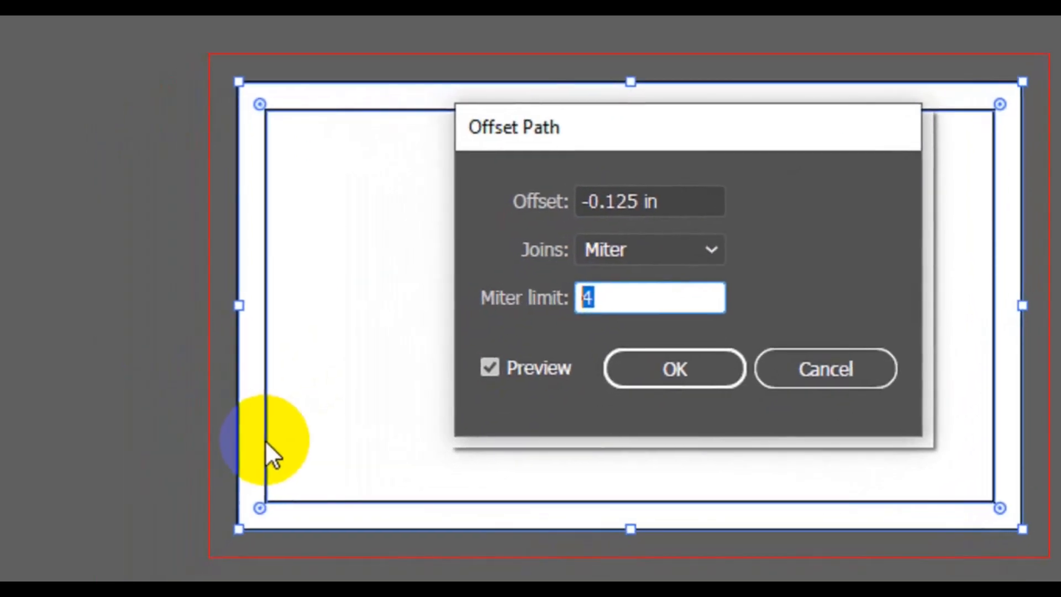
left_click(650, 382)
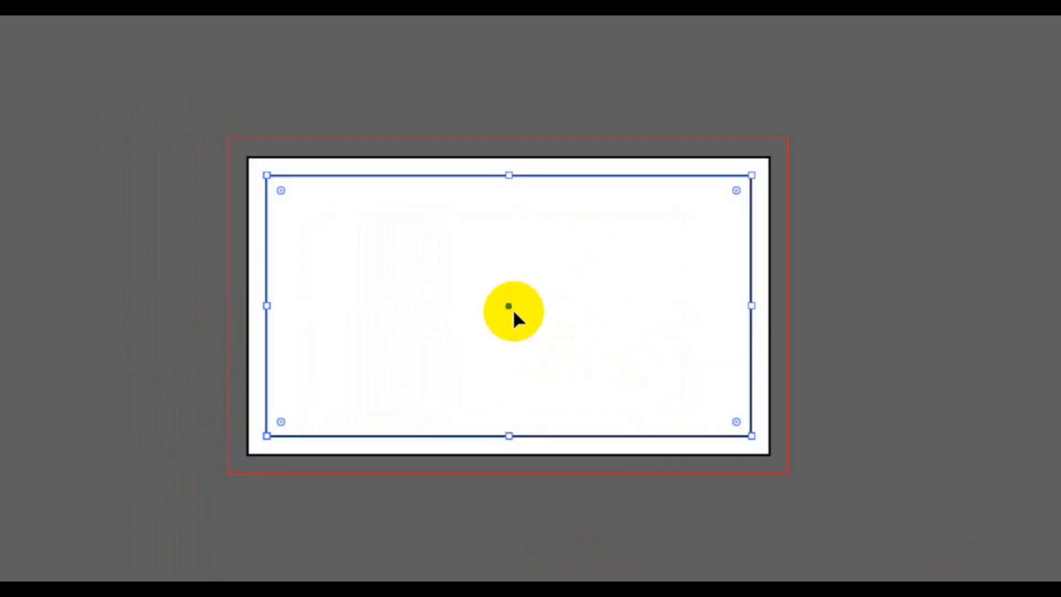
Step: Convert the inner offset rectangle into guides and deselect it
right_click(507, 319)
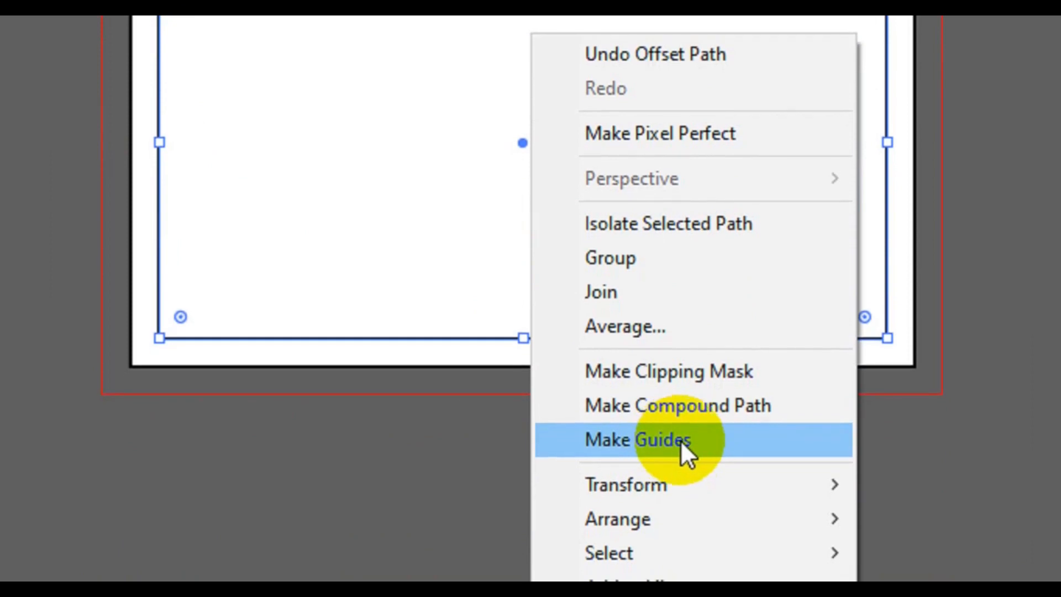
left_click(682, 440)
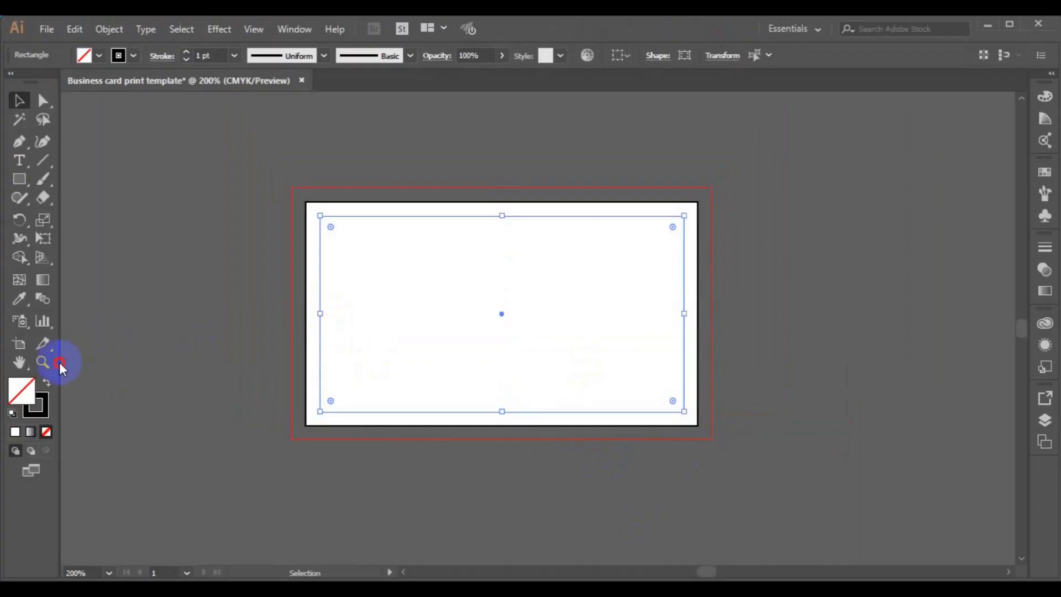
left_click(231, 295)
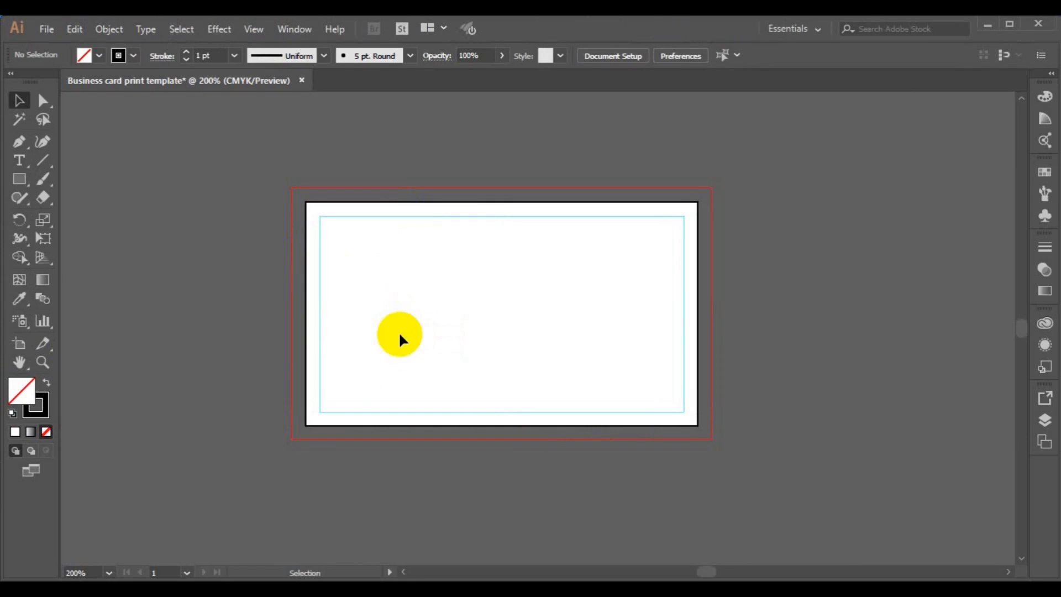
Step: Select all the card artwork and duplicate the artboard with its contents to the right, at X 5.72 in and Y 1 in
key("ctrl+minus")
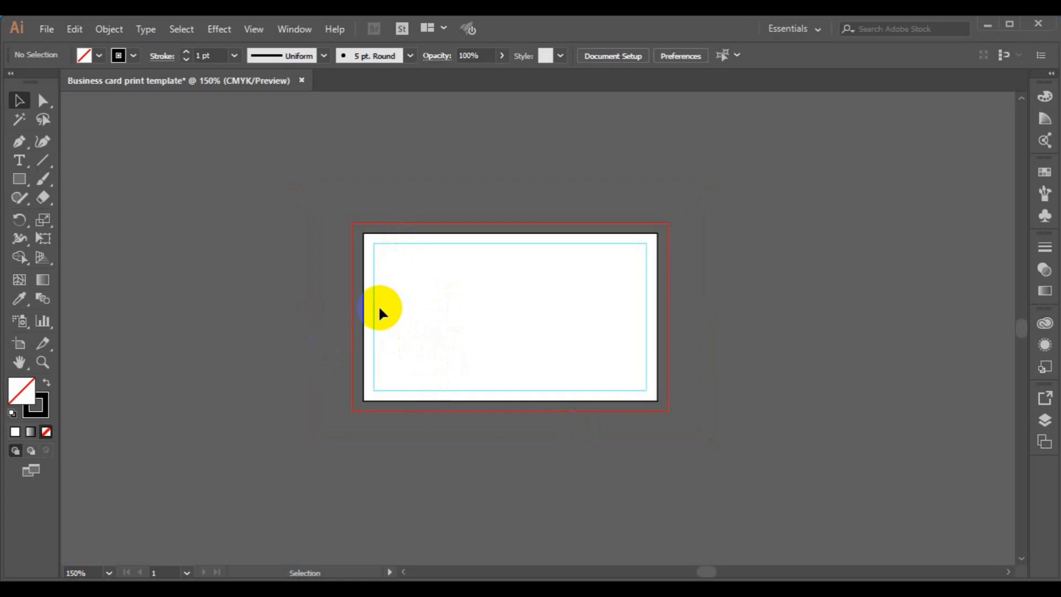
left_click_drag(323, 213, 672, 466)
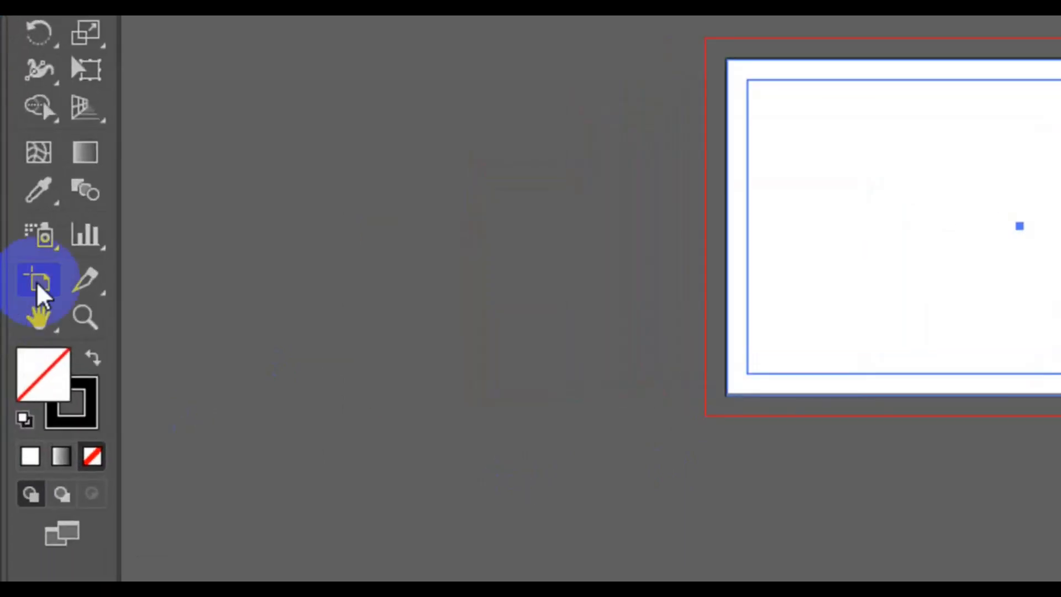
left_click(39, 282)
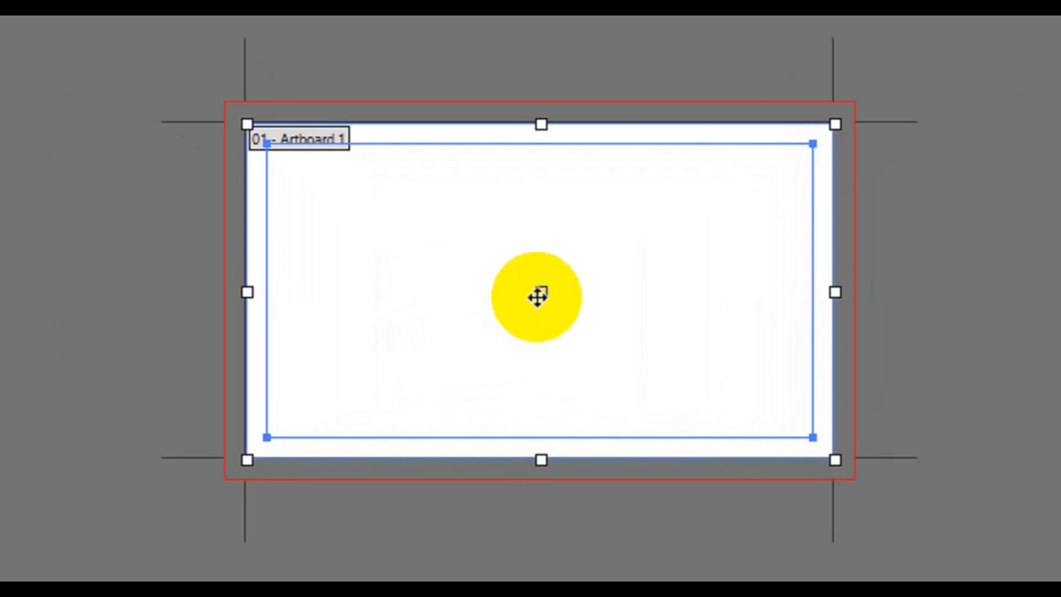
left_click_drag(541, 297, 778, 293)
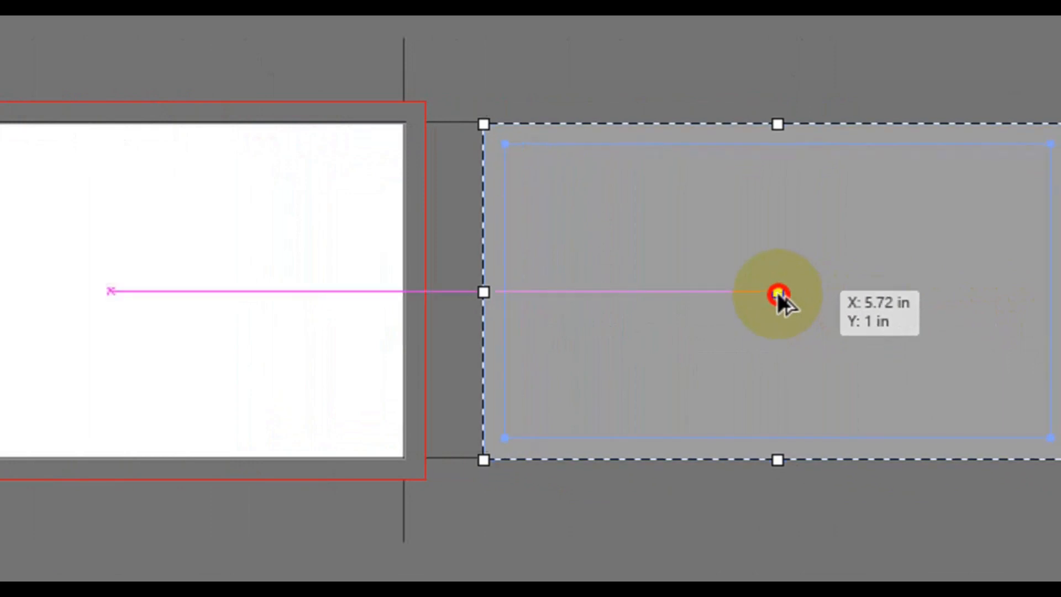
left_click_drag(778, 294, 778, 294)
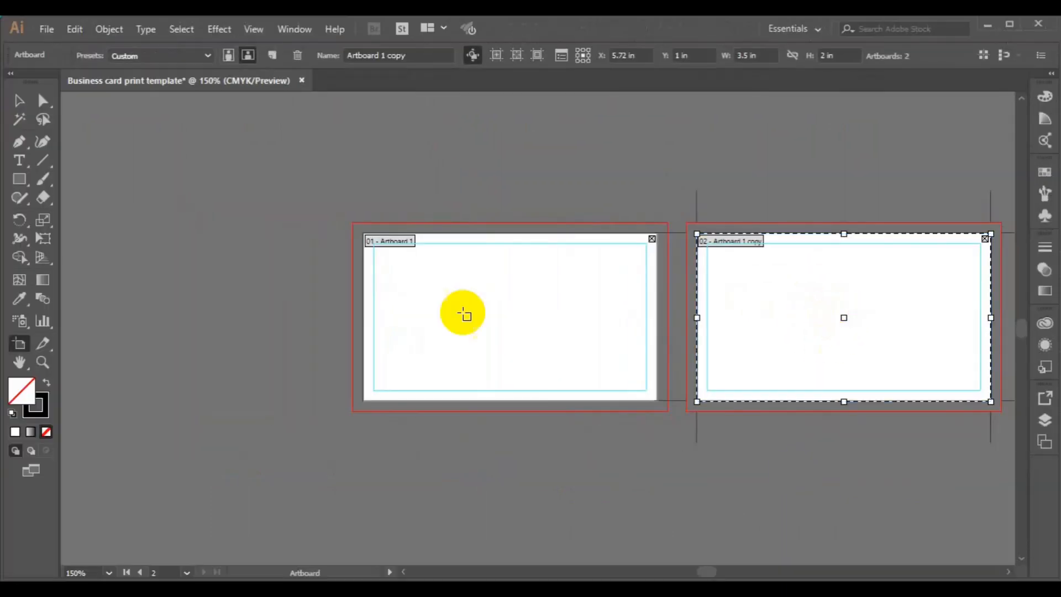
left_click(21, 104)
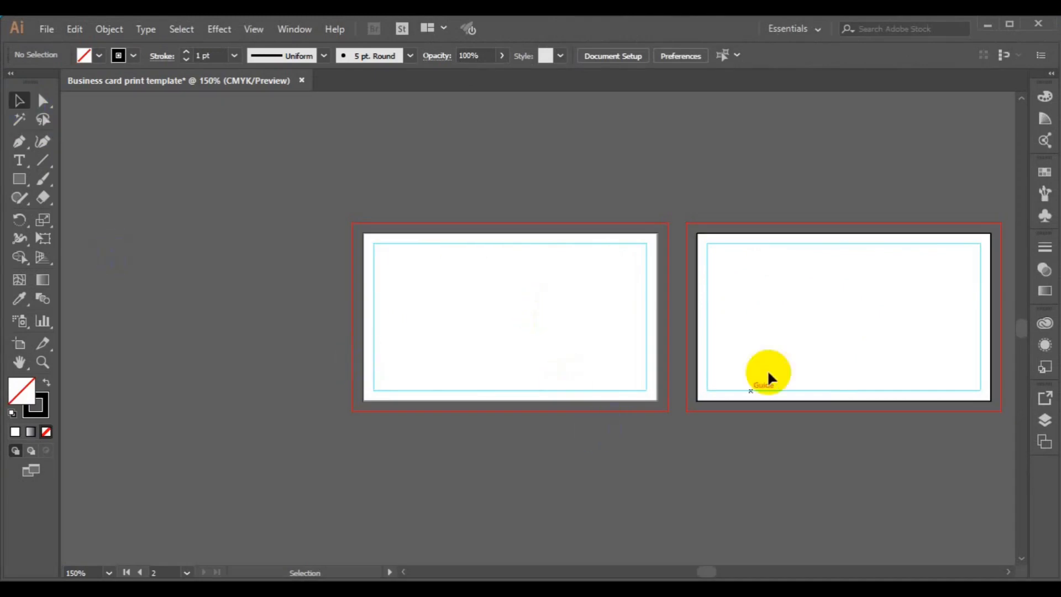
Step: Add the text FRONT on the first artboard and set its font size to 21 pt
key("space")
mouse_move(775, 371)
left_mouse_down()
mouse_move(684, 379)
mouse_move(644, 362)
left_mouse_up()
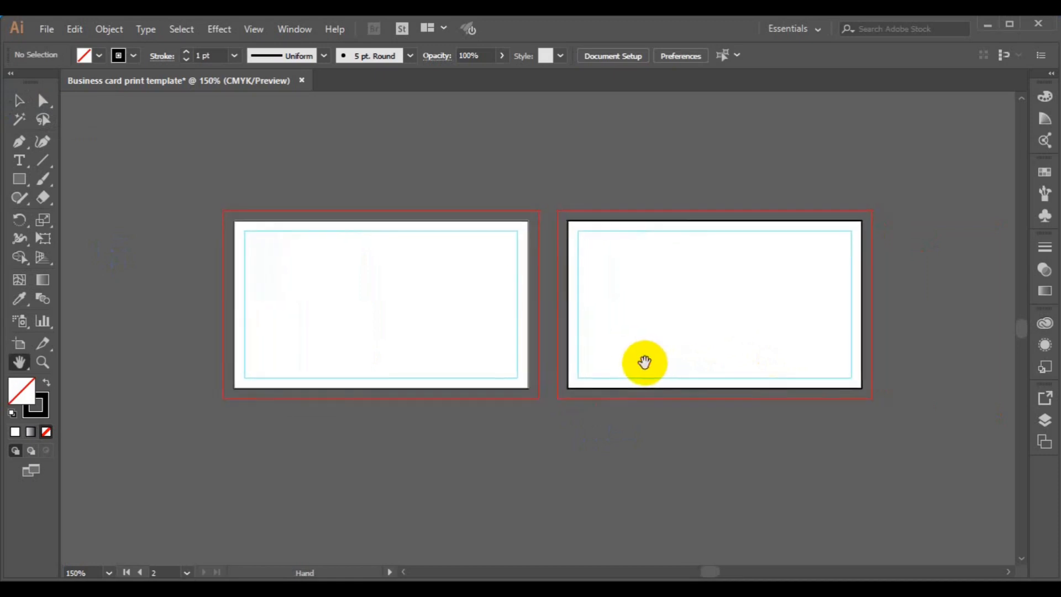
left_click(19, 166)
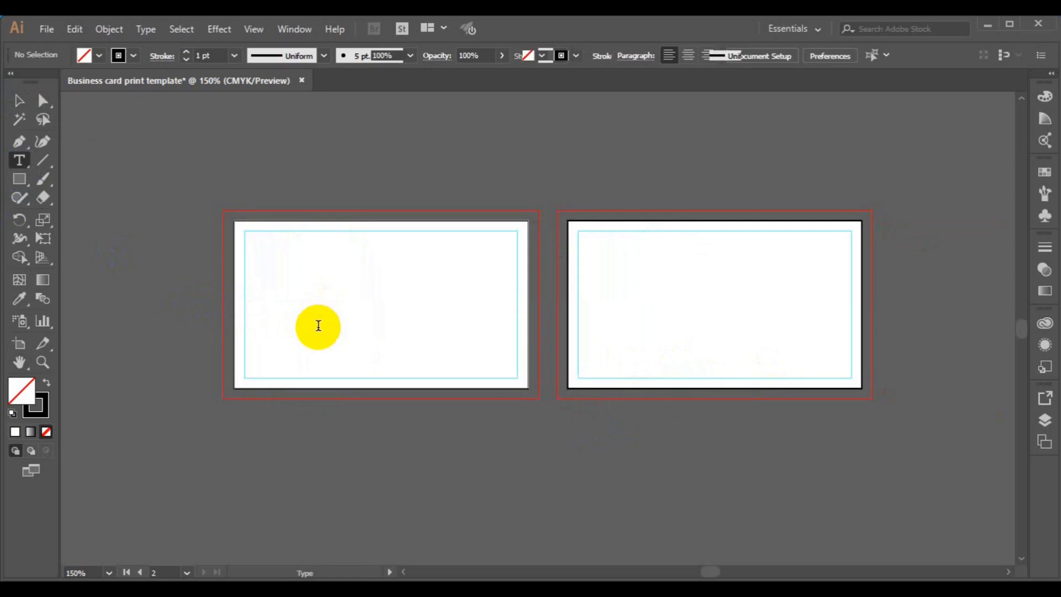
left_click(320, 328)
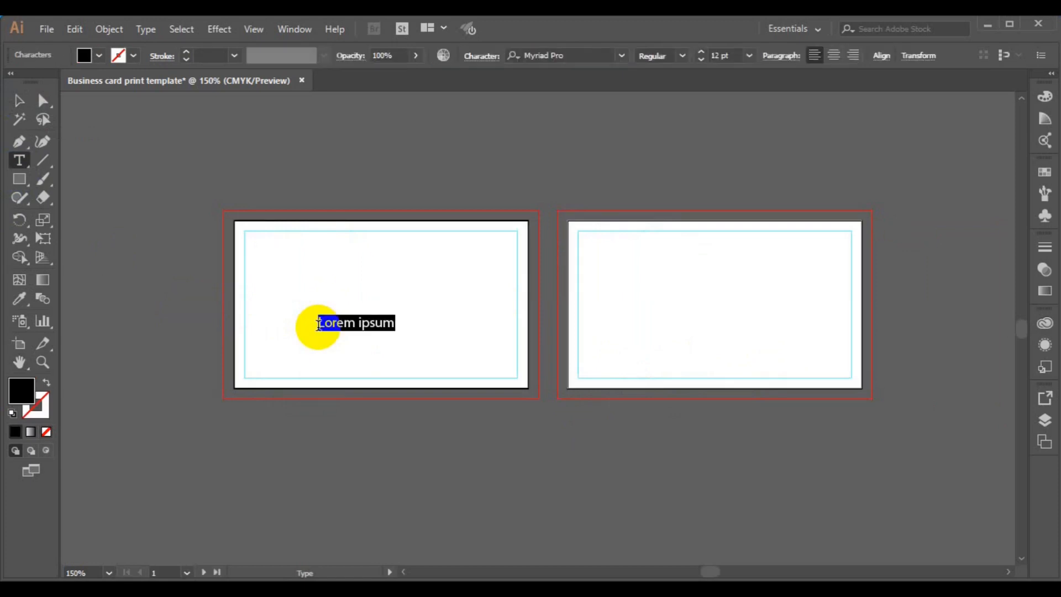
type("FRONT")
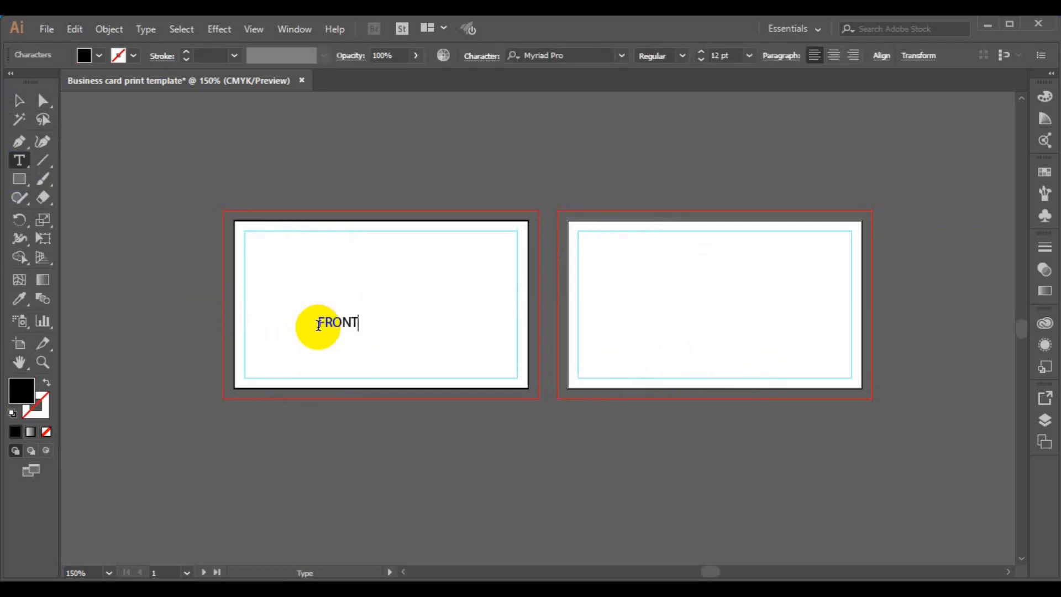
left_click(17, 102)
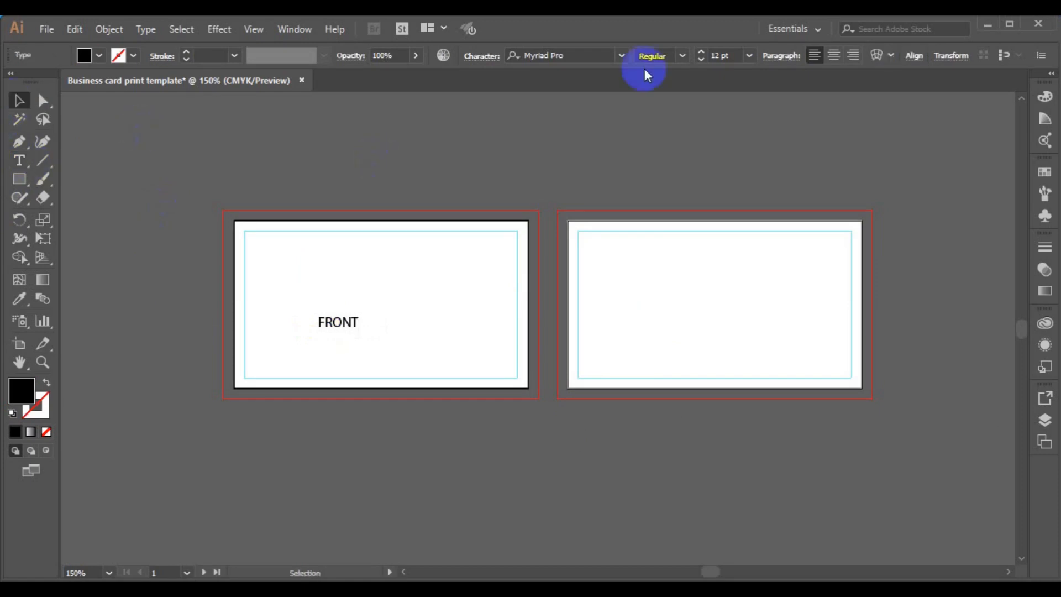
left_click(750, 56)
left_click(772, 247)
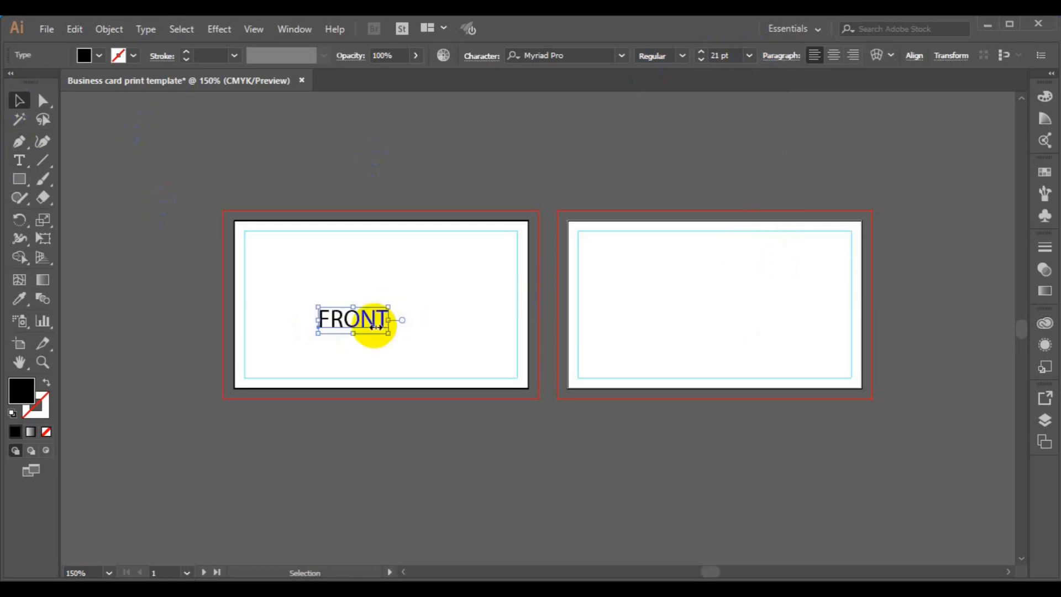
Step: Move FRONT to the middle of the first card and place a copy on the second card that reads BACK
left_click_drag(360, 325, 725, 313)
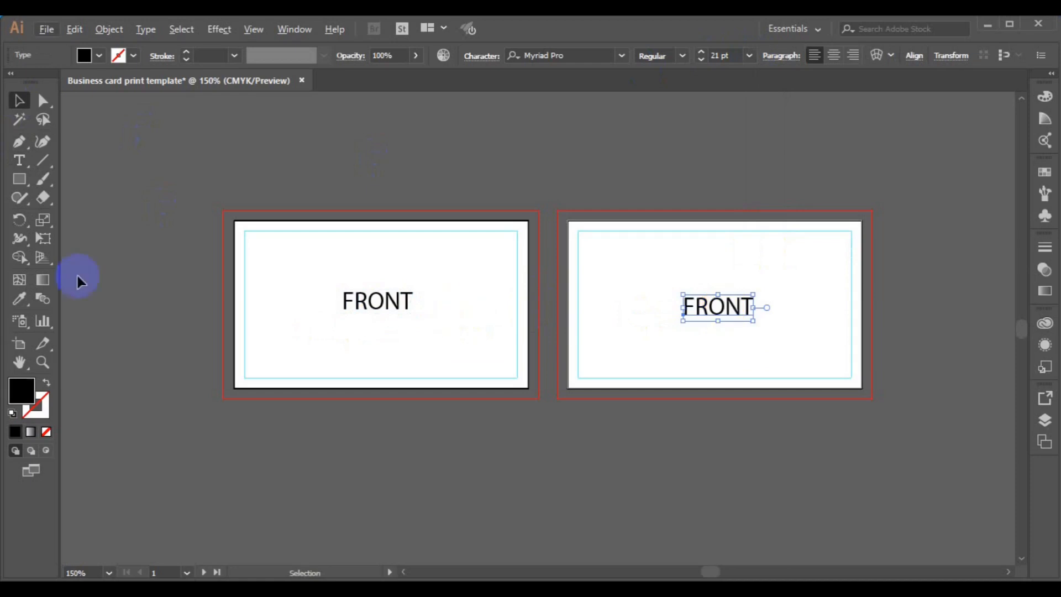
left_click(27, 165)
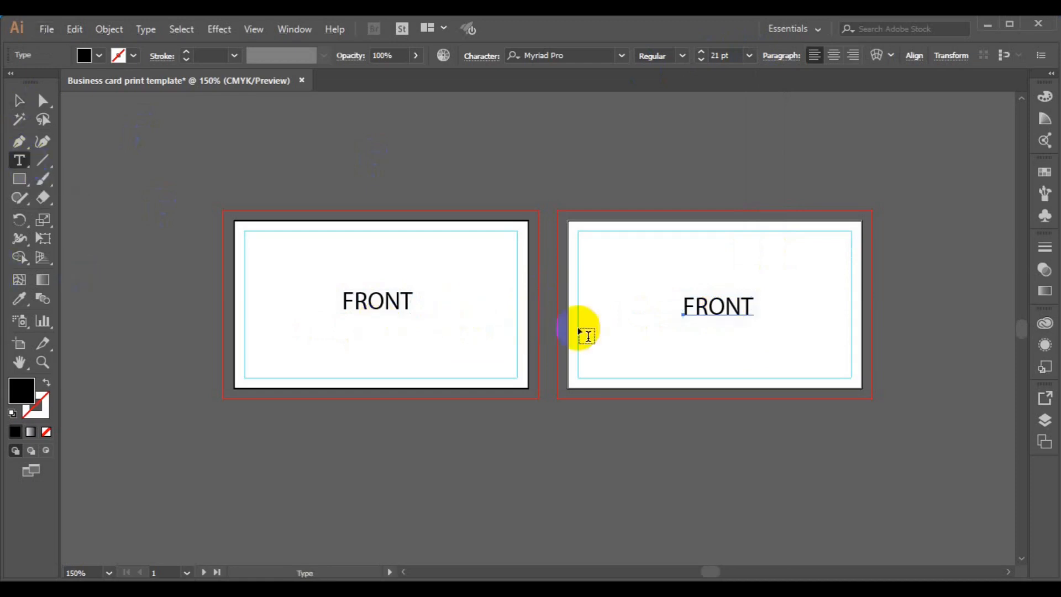
left_click(693, 308)
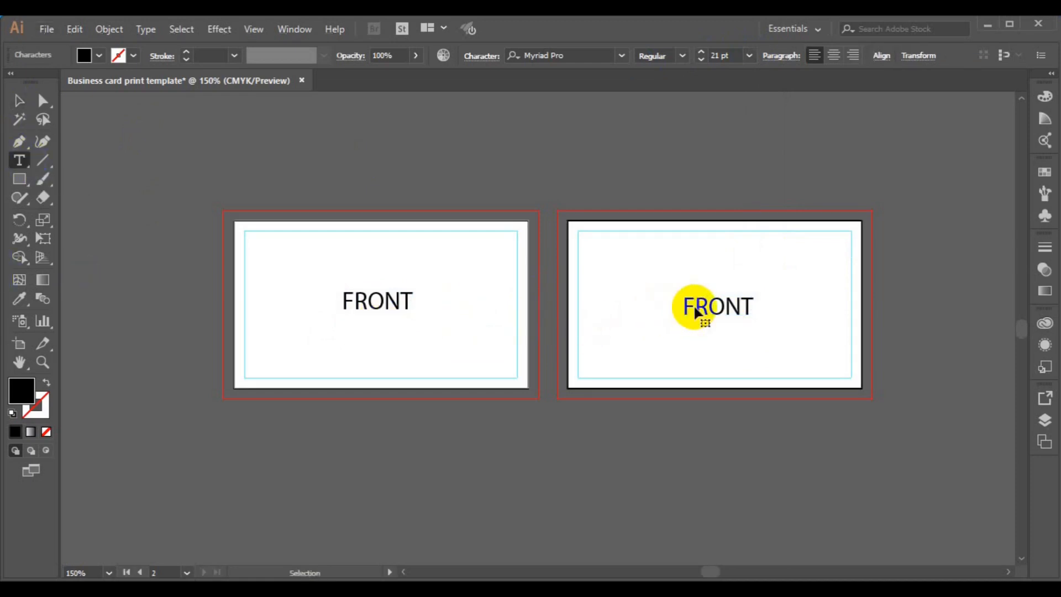
double_click(695, 307)
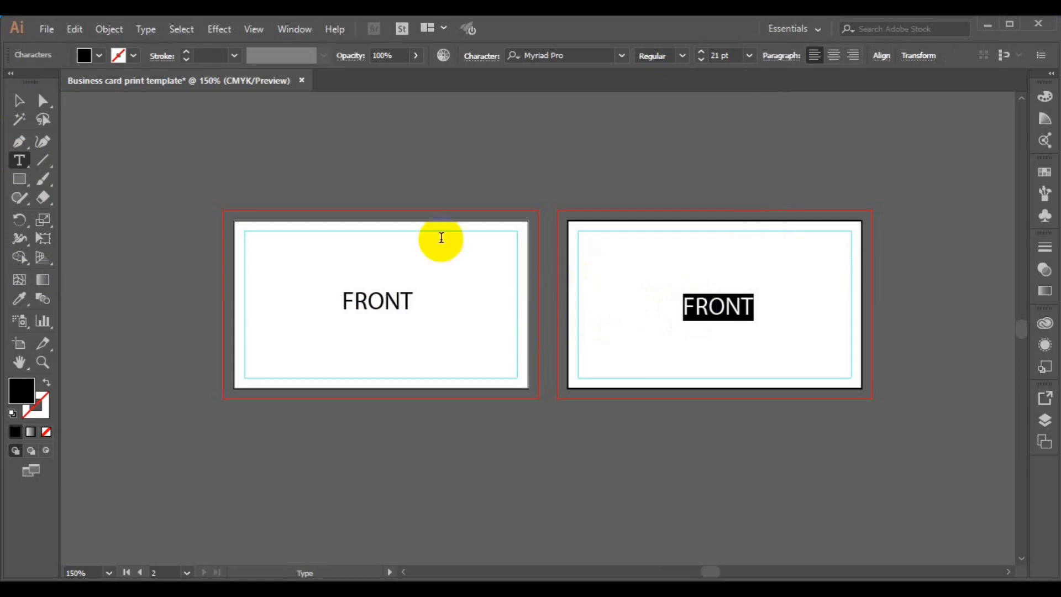
type("BACK")
left_click(18, 105)
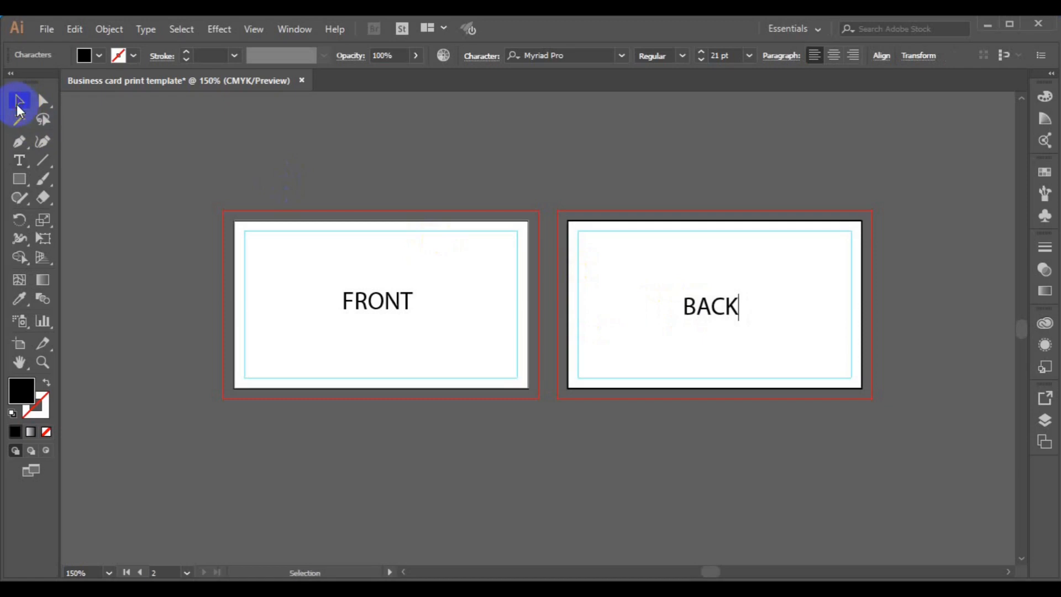
left_click(157, 268)
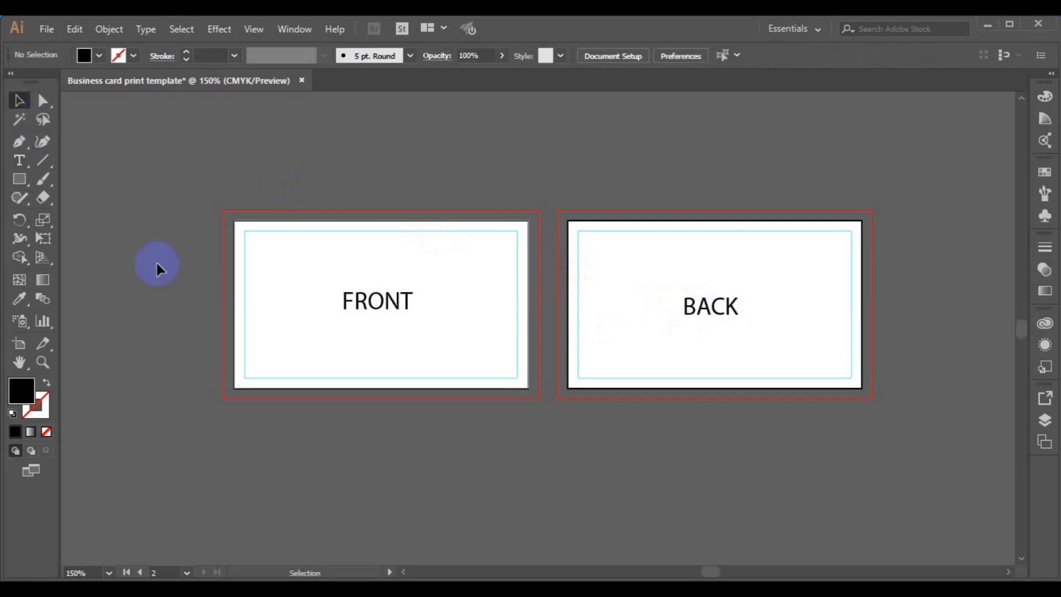